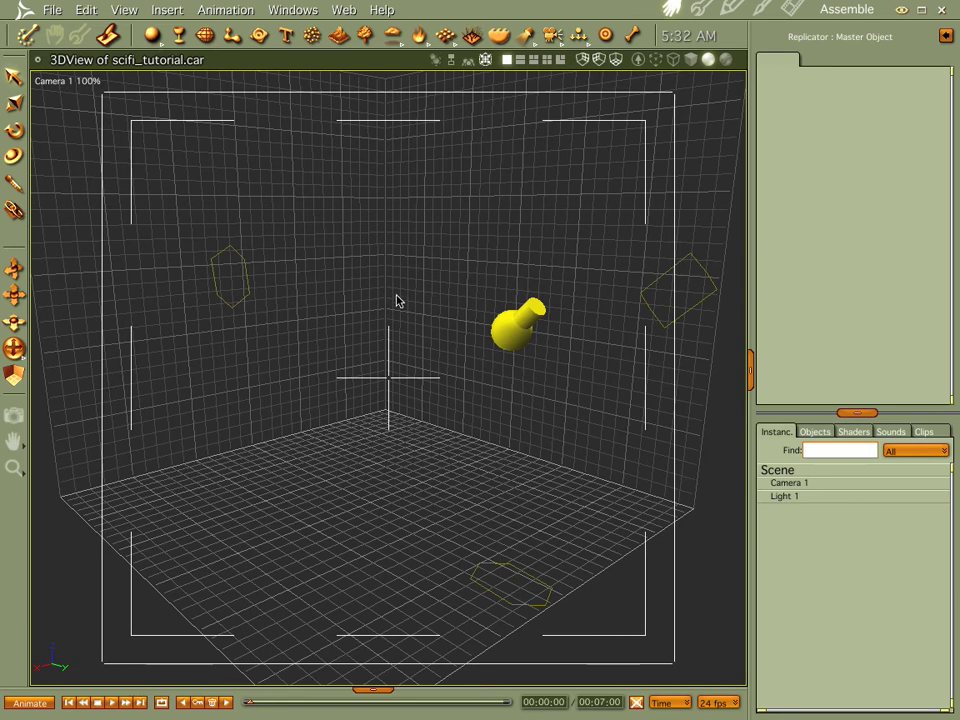
- Drag the sweep line's end point and switch the camera to the Front view
mouse_move(386, 302)
left_mouse_down()
mouse_move(369, 343)
mouse_move(354, 341)
mouse_move(382, 338)
mouse_move(399, 354)
mouse_move(388, 289)
left_mouse_up()
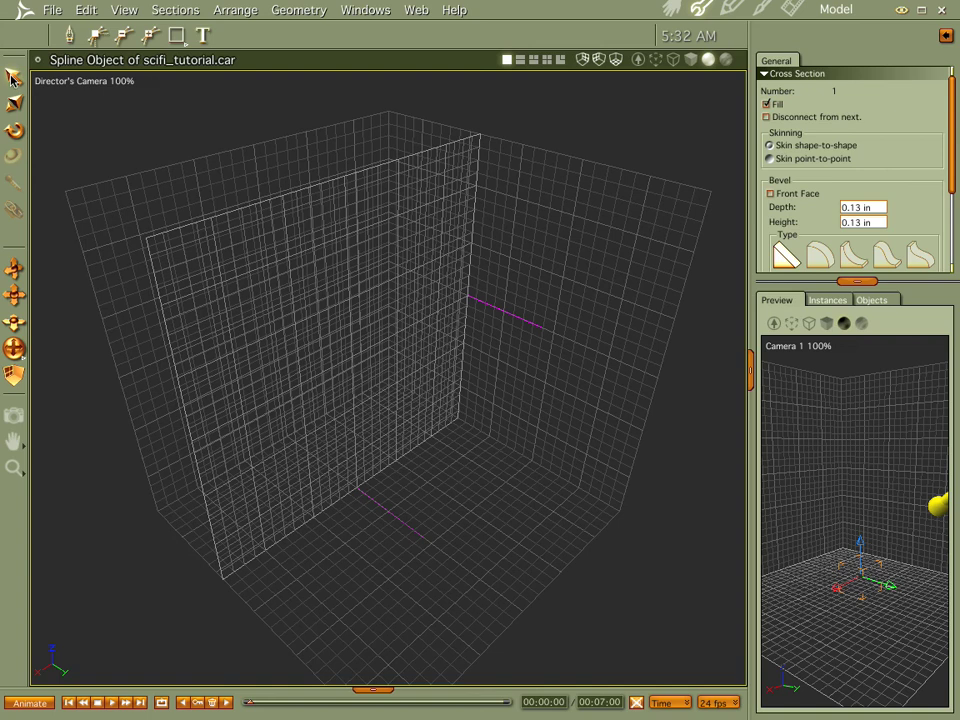
left_click_drag(543, 336, 480, 307)
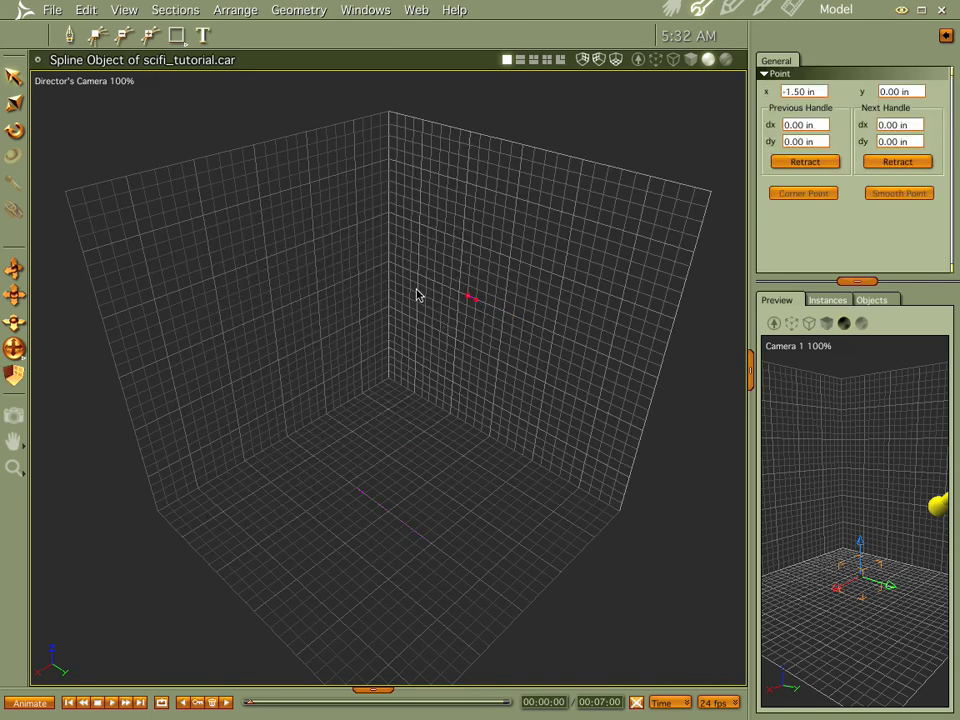
left_click(88, 82)
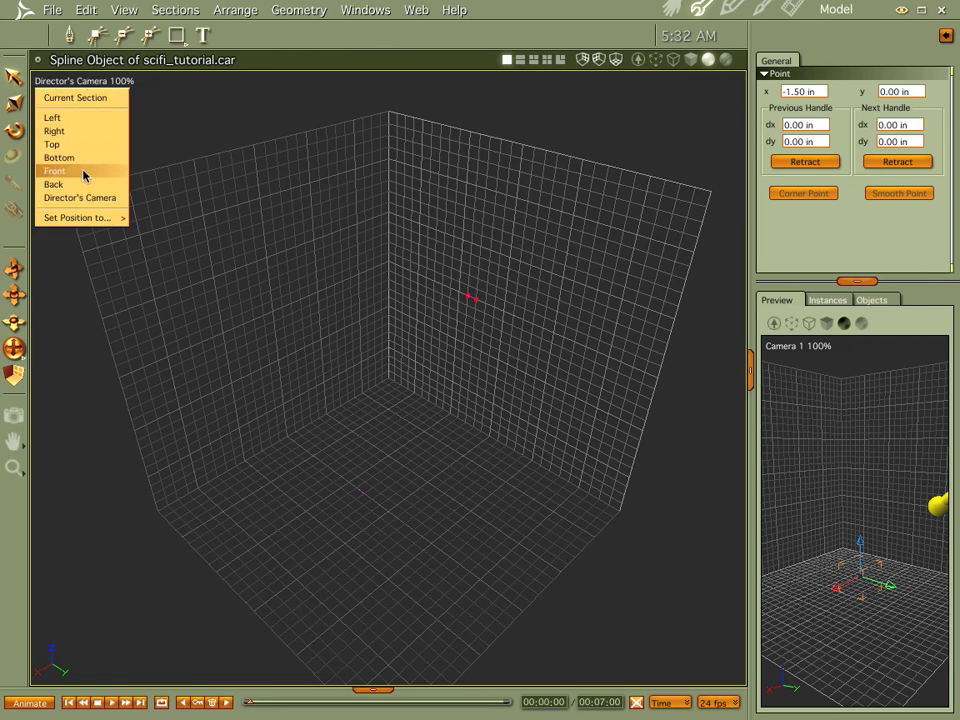
left_click(81, 171)
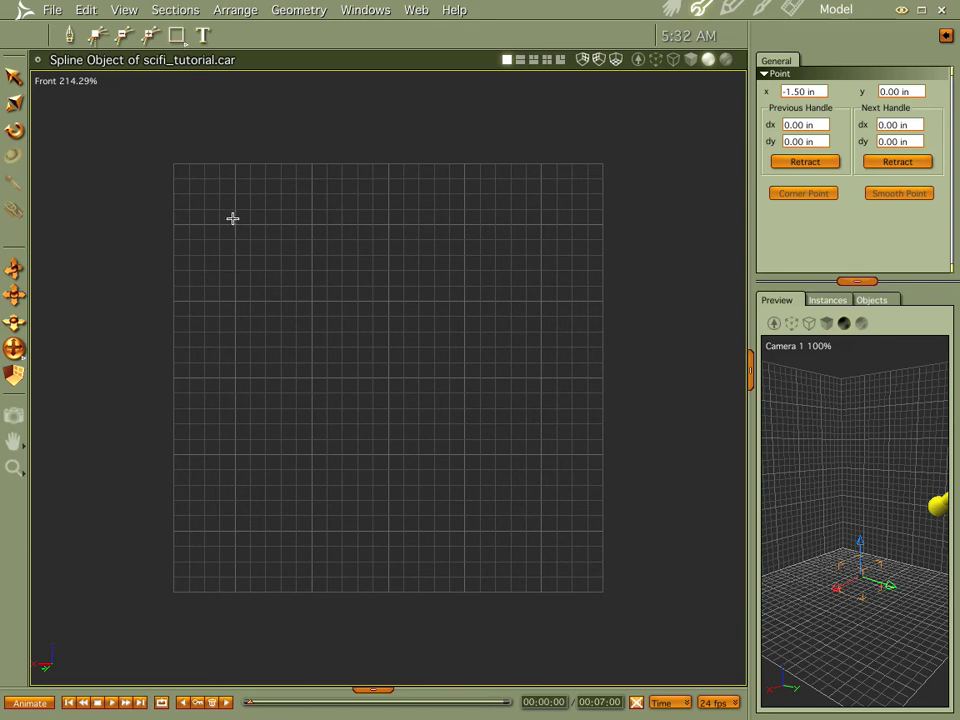
- Draw 2-inch squares at upper left and below centre, plus a 3.5-inch square at upper right
left_click_drag(236, 225, 299, 280)
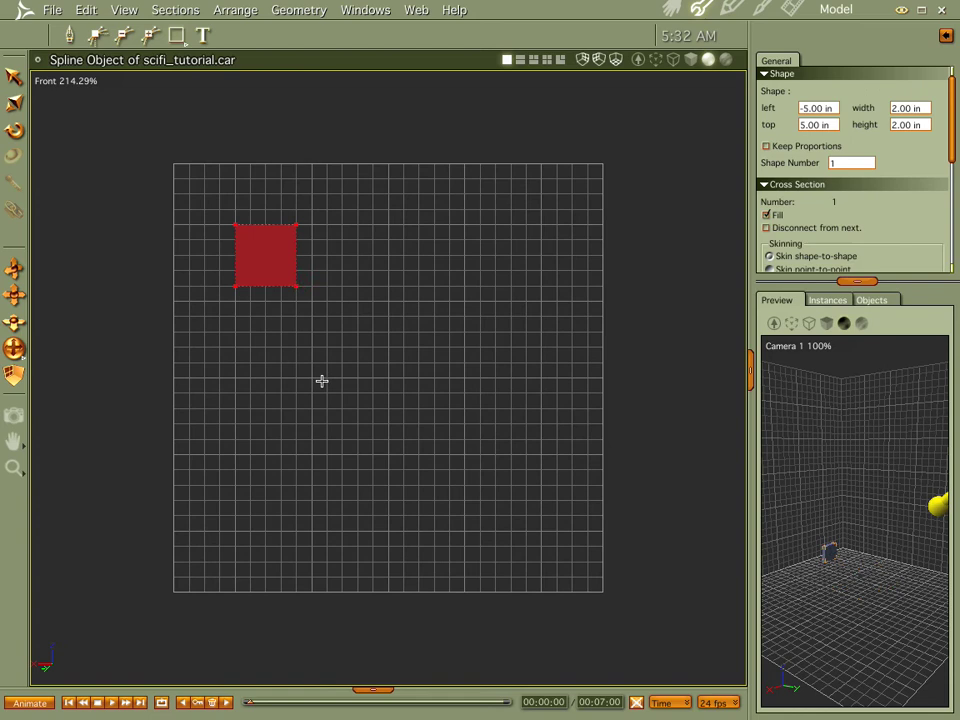
left_click(403, 430)
left_click_drag(403, 430, 337, 470)
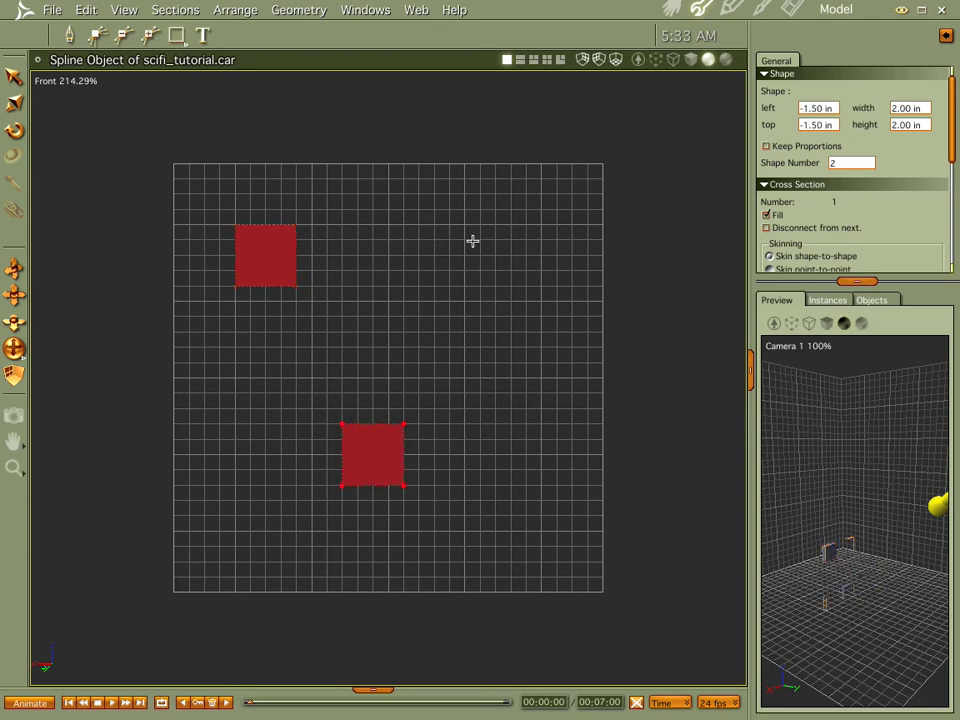
left_click_drag(464, 256, 525, 363)
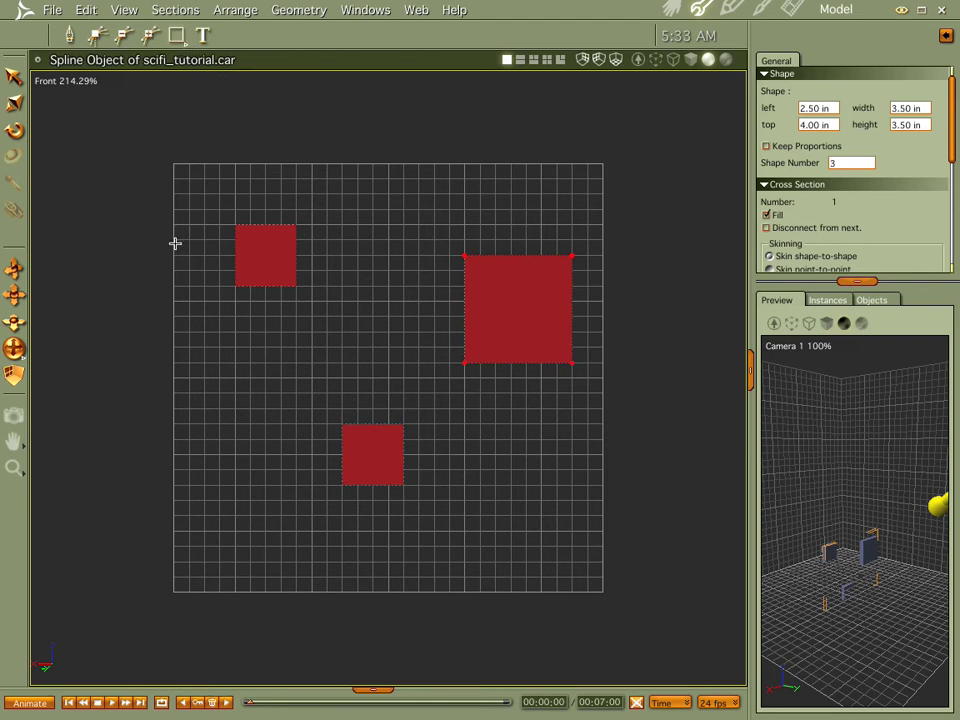
- Draw 0.5-inch bars joining the three squares and running to the top, bottom and left edges
left_click_drag(175, 243, 238, 257)
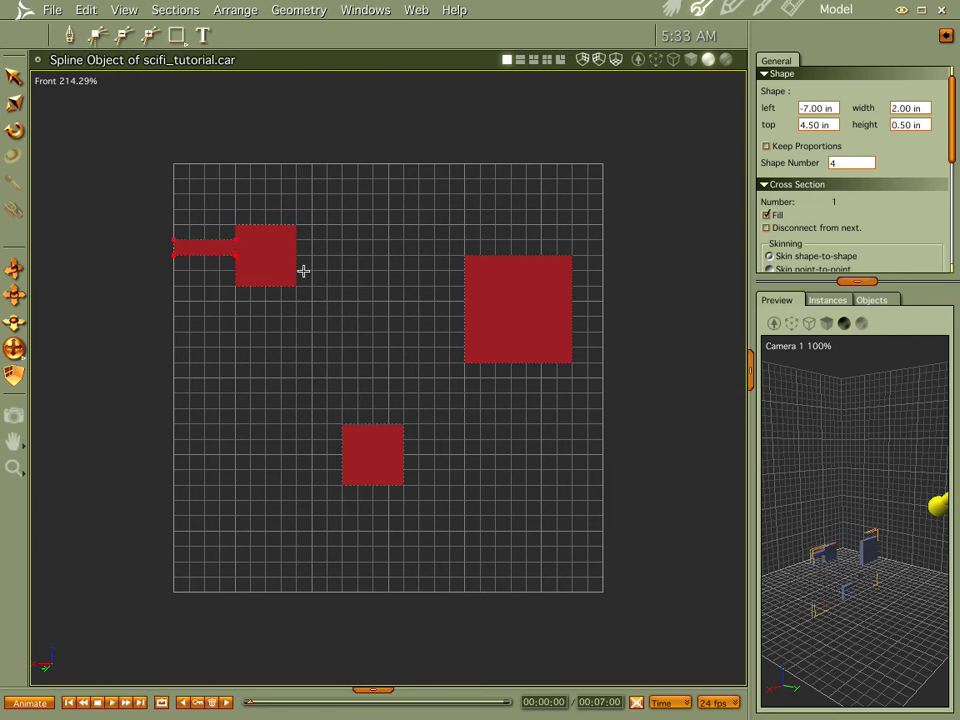
left_click_drag(308, 257, 477, 277)
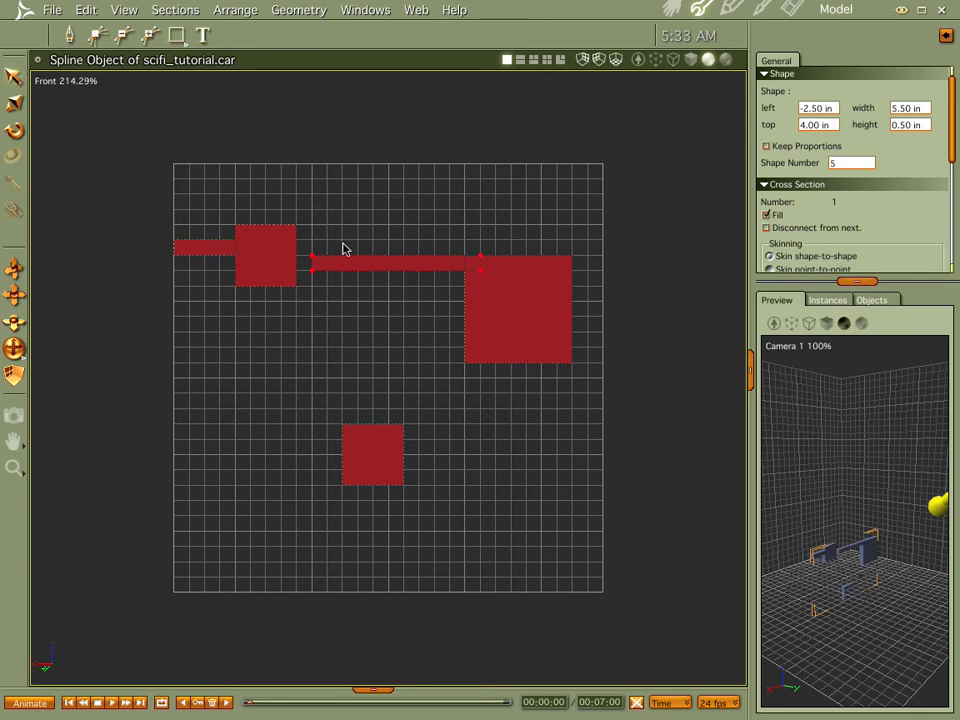
left_click_drag(383, 277, 378, 269)
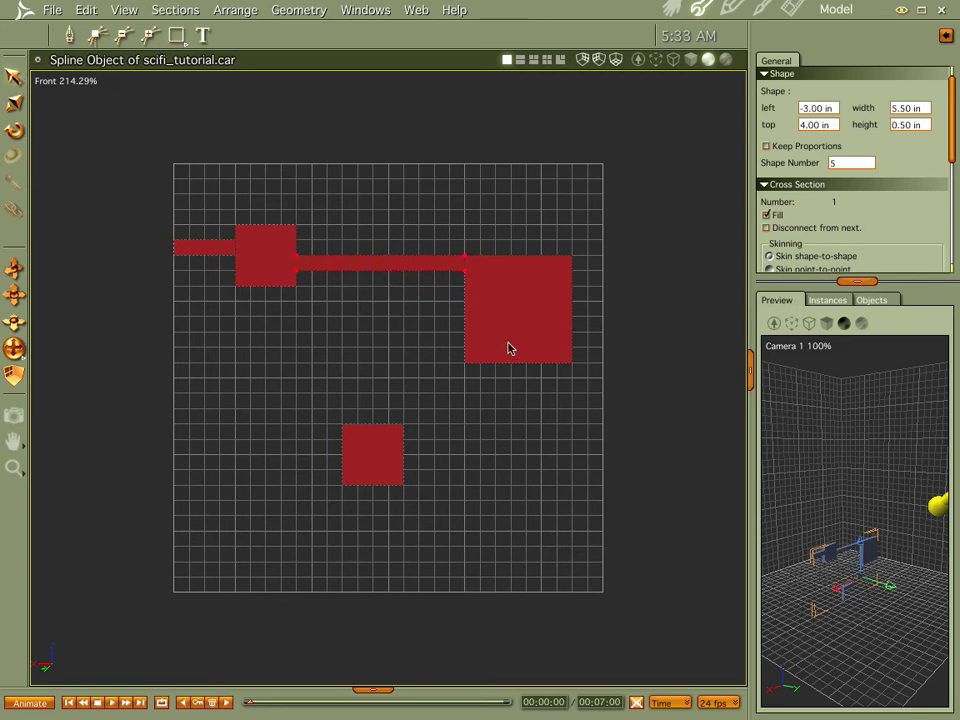
left_click(177, 36)
left_click_drag(367, 421, 381, 271)
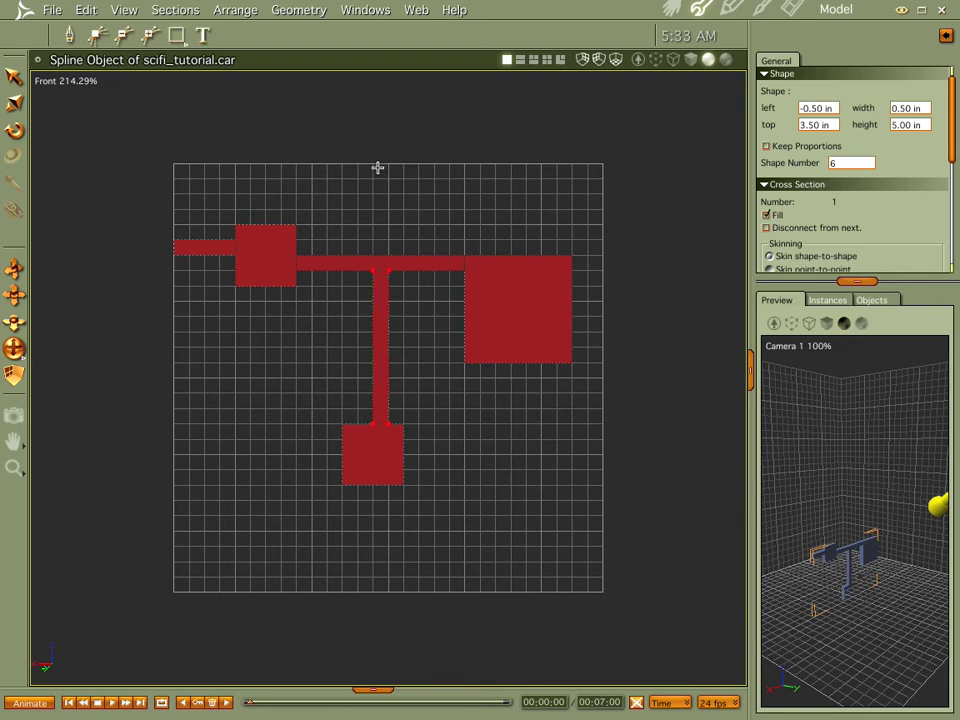
left_click_drag(378, 167, 388, 262)
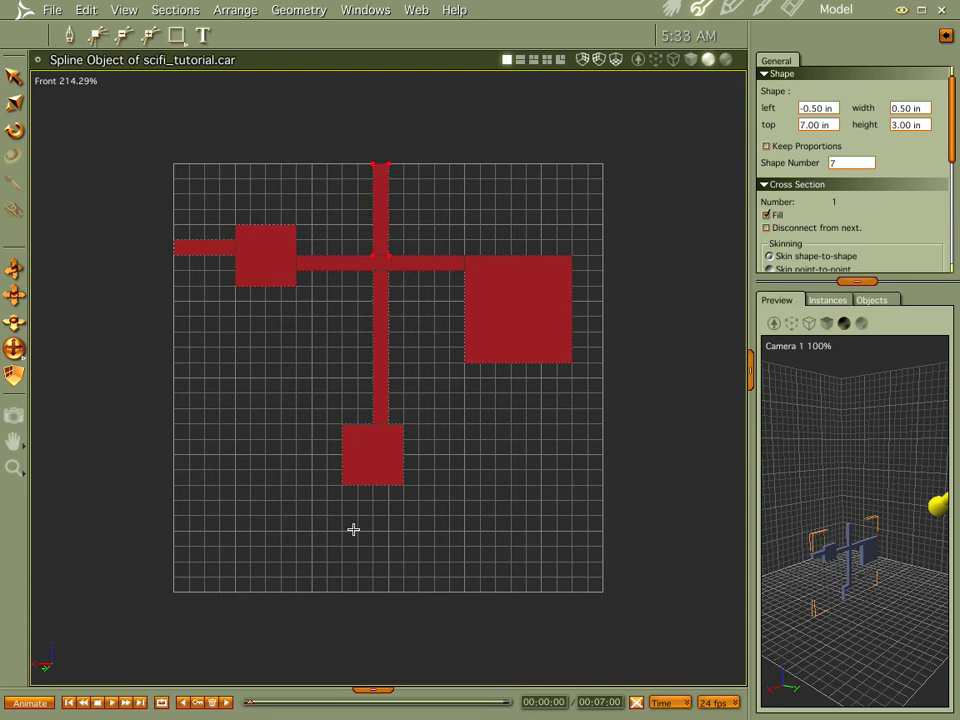
left_click_drag(385, 500, 393, 590)
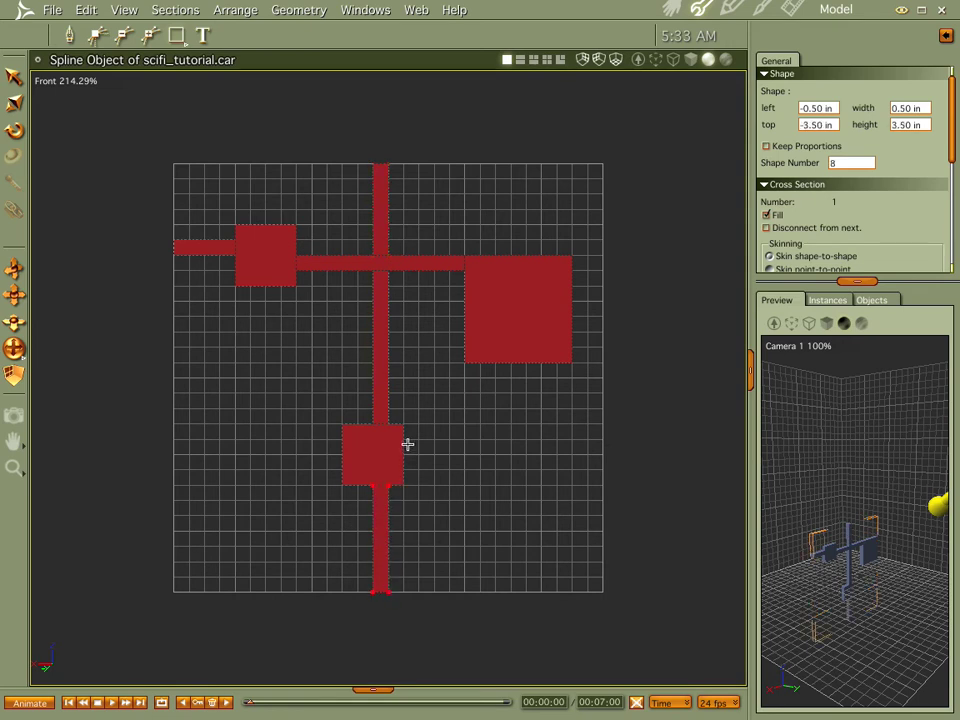
left_click_drag(407, 444, 527, 450)
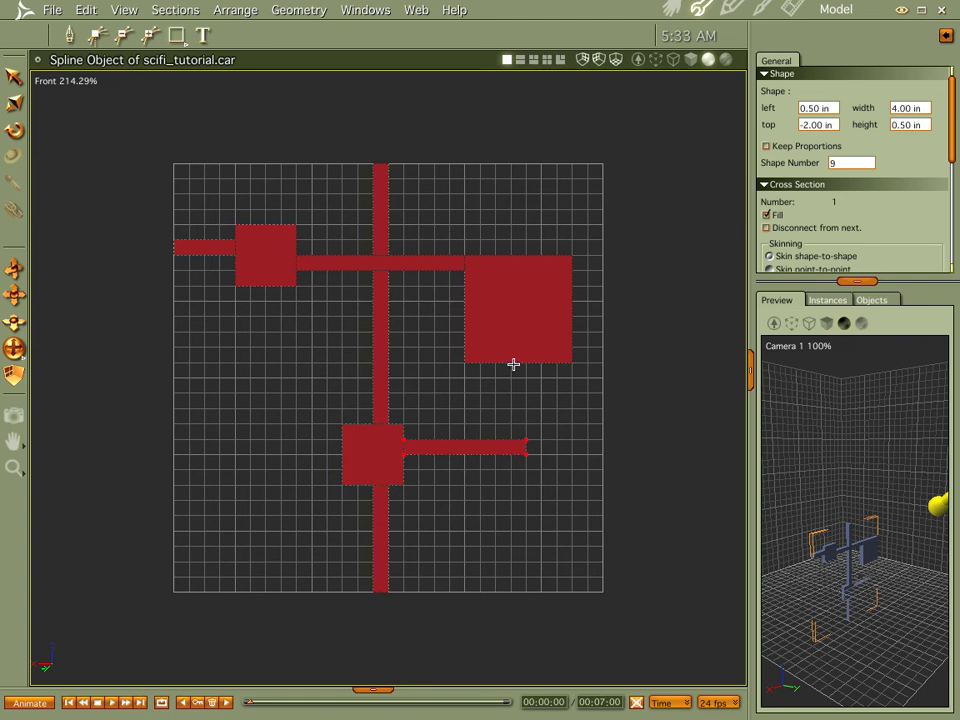
left_click_drag(517, 366, 525, 437)
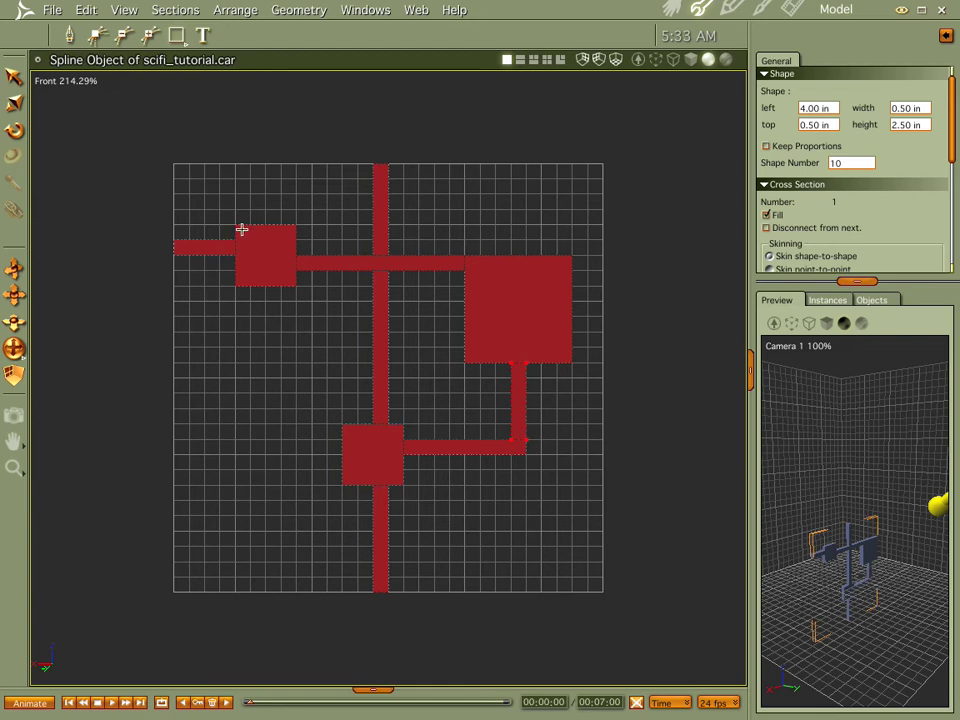
- Enlarge the large square evenly to 4.5 inches
left_click(14, 76)
left_click(476, 289)
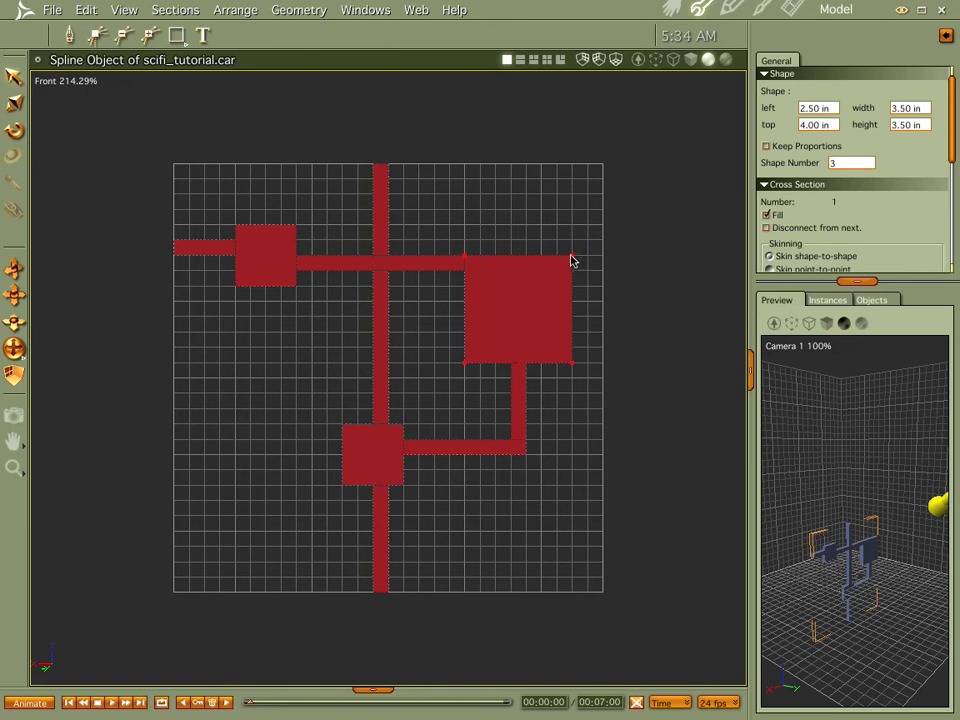
left_click_drag(572, 259, 589, 251)
left_click(521, 314)
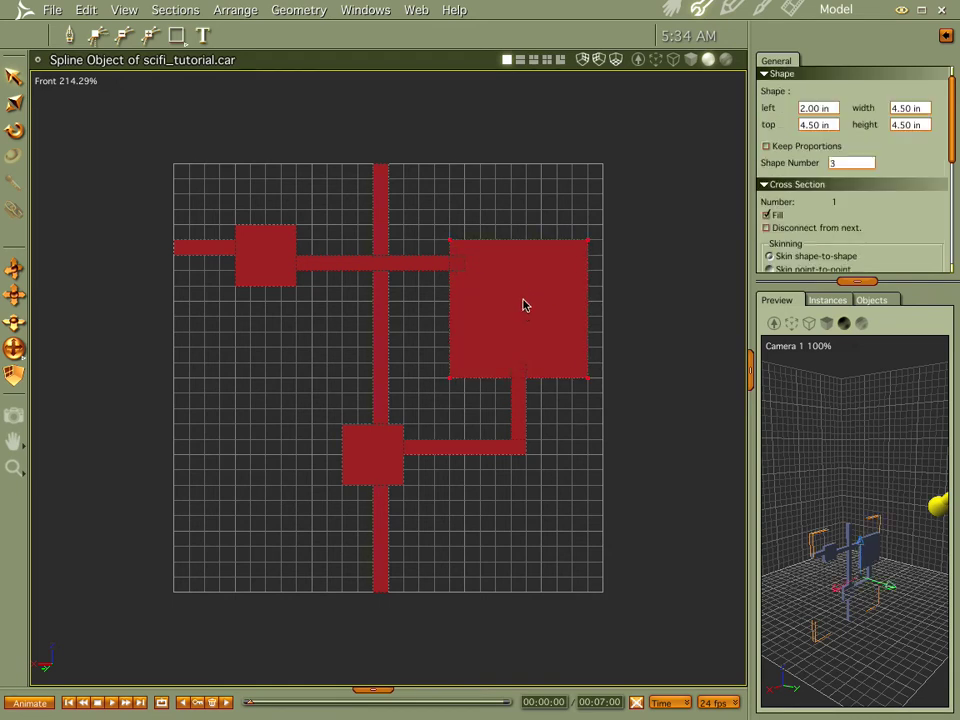
- Nudge the large square up and left, then add a 1.00 x 0.50-inch bar to its right
key("Up")
key("Up")
key("Down")
key("Left")
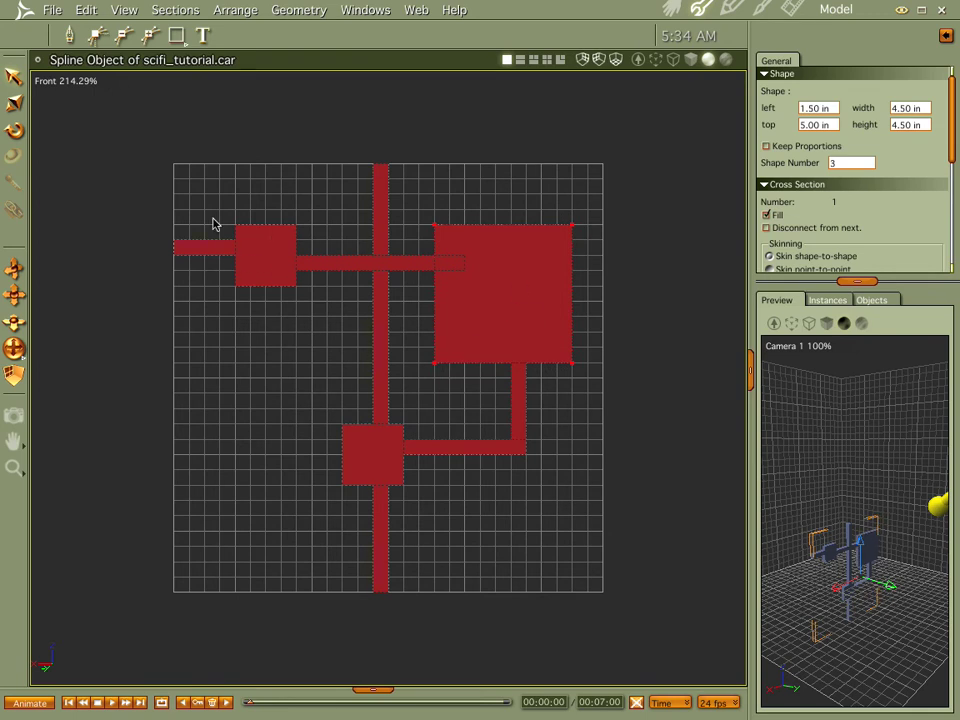
left_click(124, 34)
left_click_drag(576, 243, 601, 256)
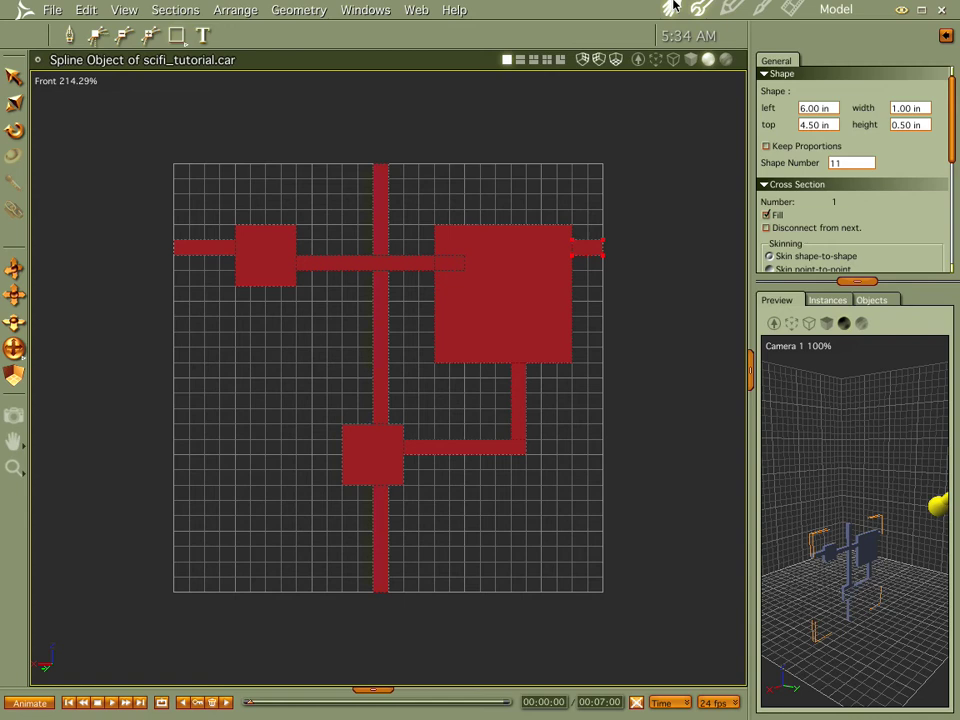
- Centre the spline panel on its hot point, lift it higher, and render a test image
left_click(670, 8)
mouse_move(399, 411)
left_mouse_down()
mouse_move(420, 365)
mouse_move(388, 368)
mouse_move(409, 396)
left_mouse_up()
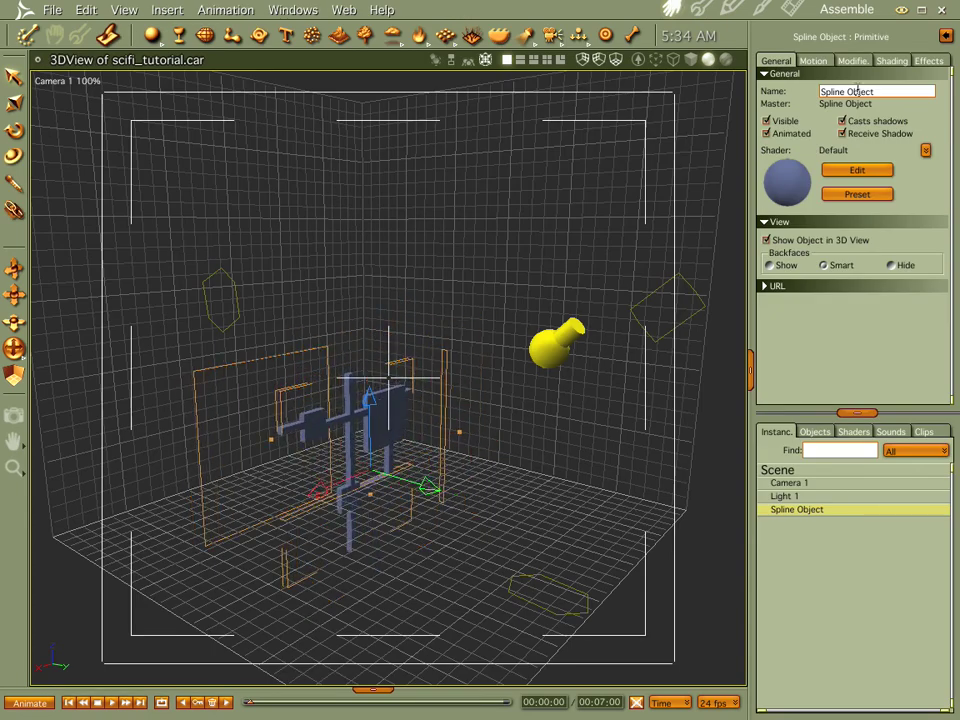
left_click(813, 61)
left_click(878, 167)
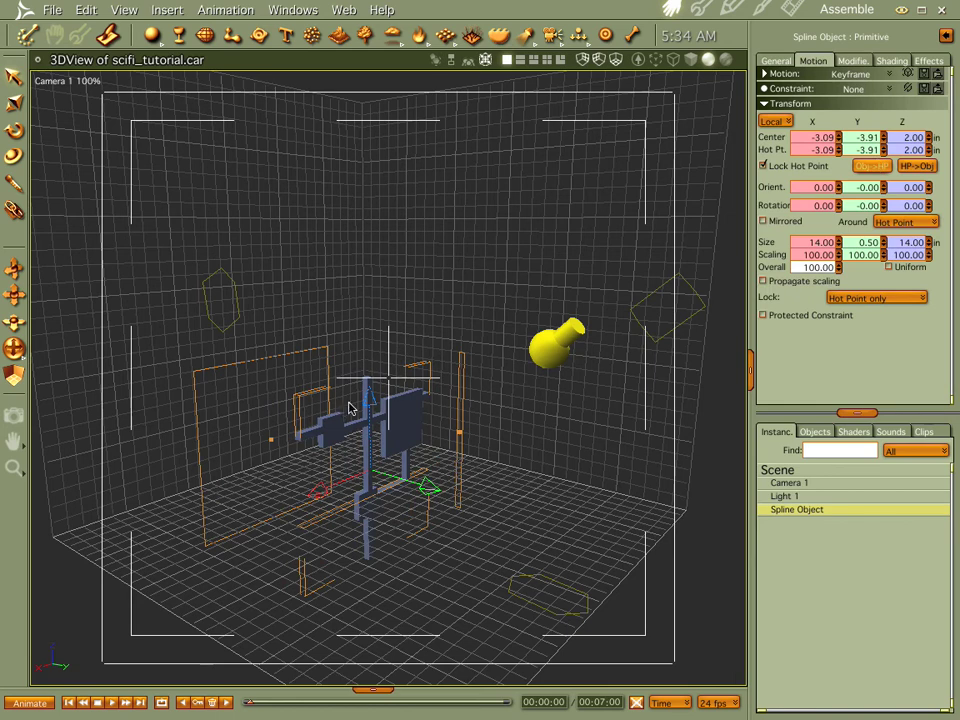
left_click_drag(375, 400, 366, 300)
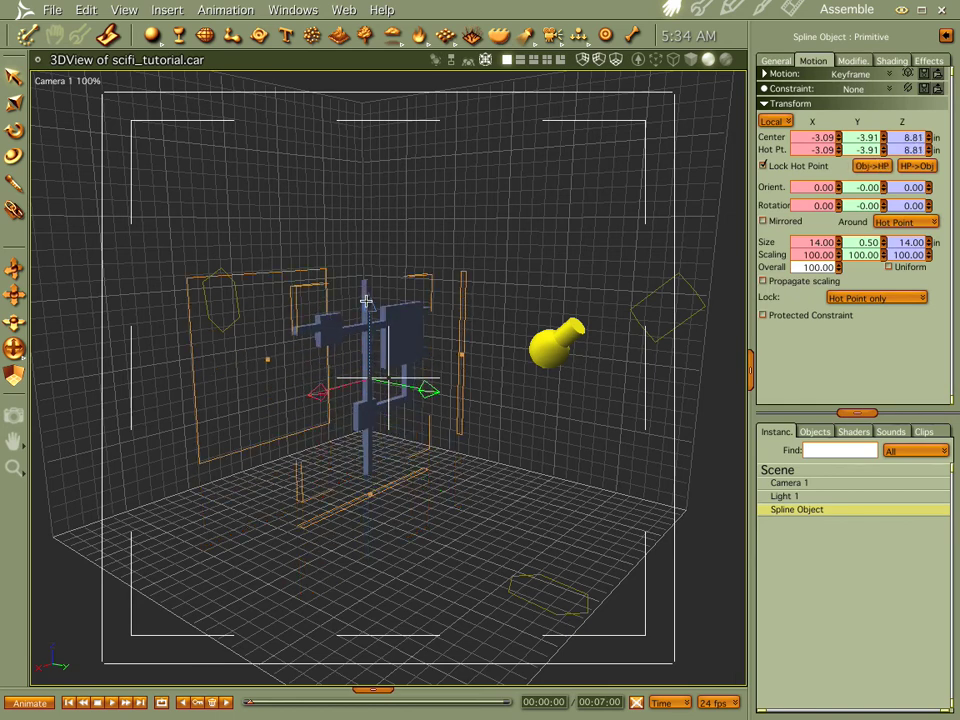
scroll(366, 303, "up", 3)
key("ctrl+r")
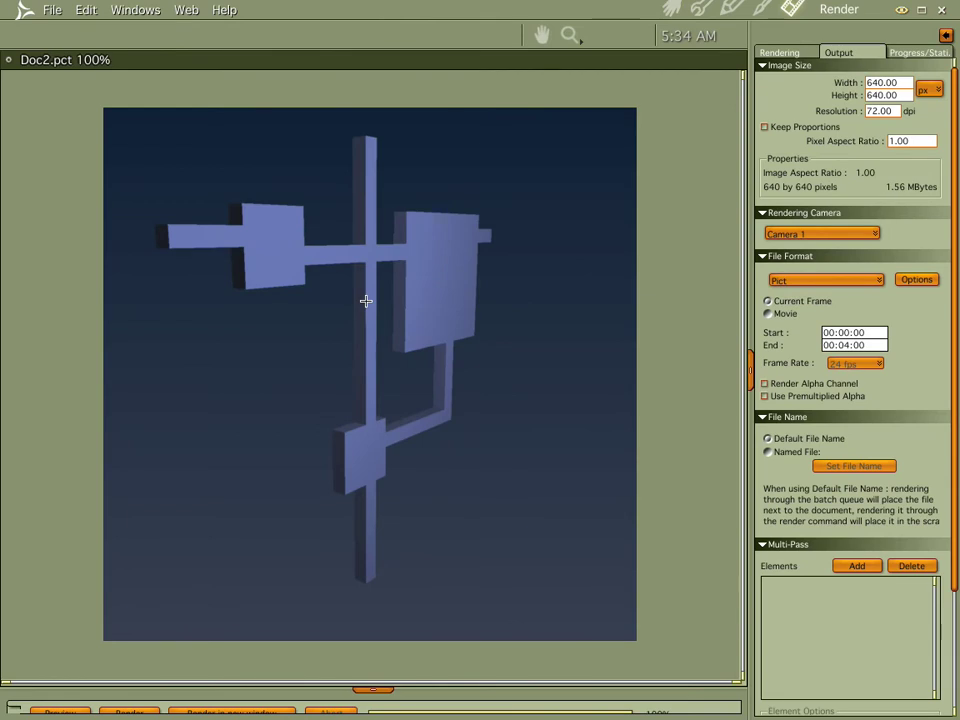
- Return to the Assemble room's 3D view once the render finishes
left_click(668, 8)
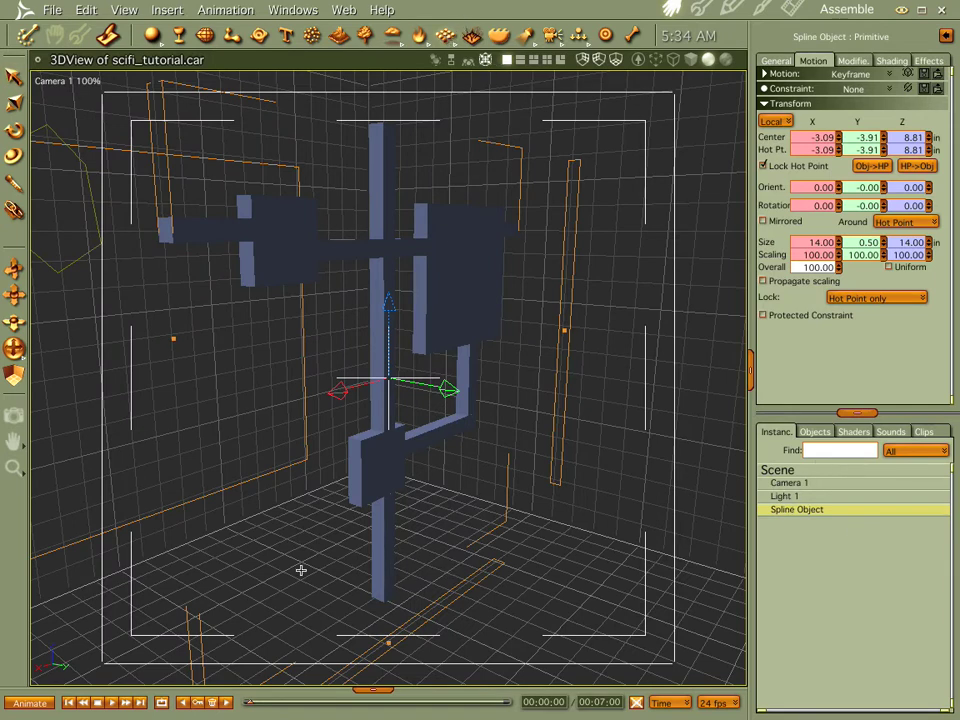
- Add a Replicator that displays its copies as full meshes and open its editor
left_click_drag(300, 570, 300, 570)
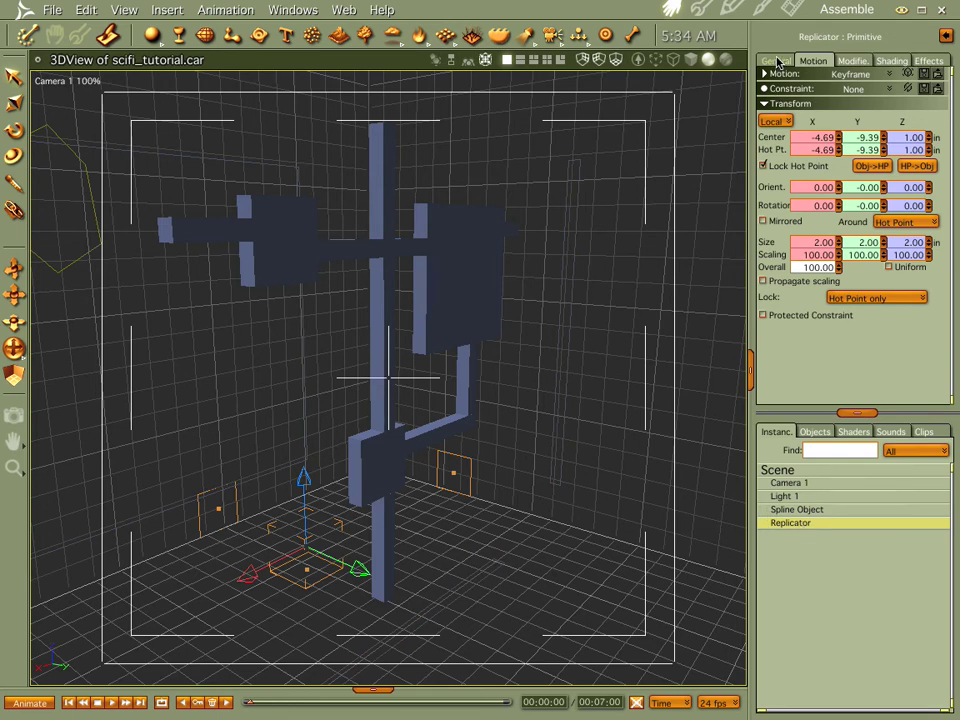
left_click(857, 244)
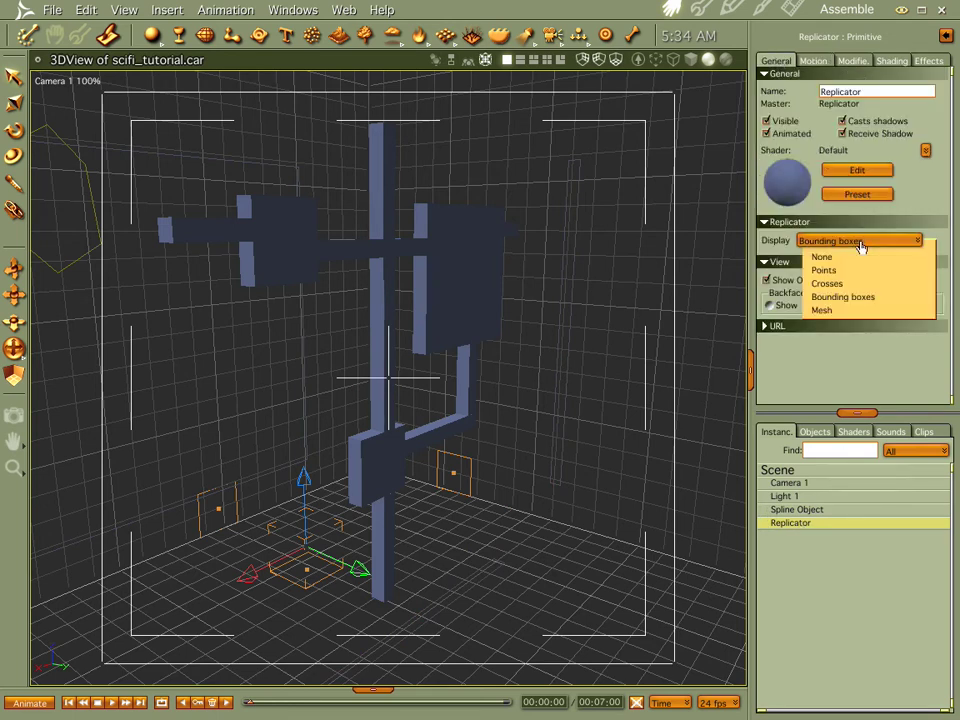
left_click(859, 313)
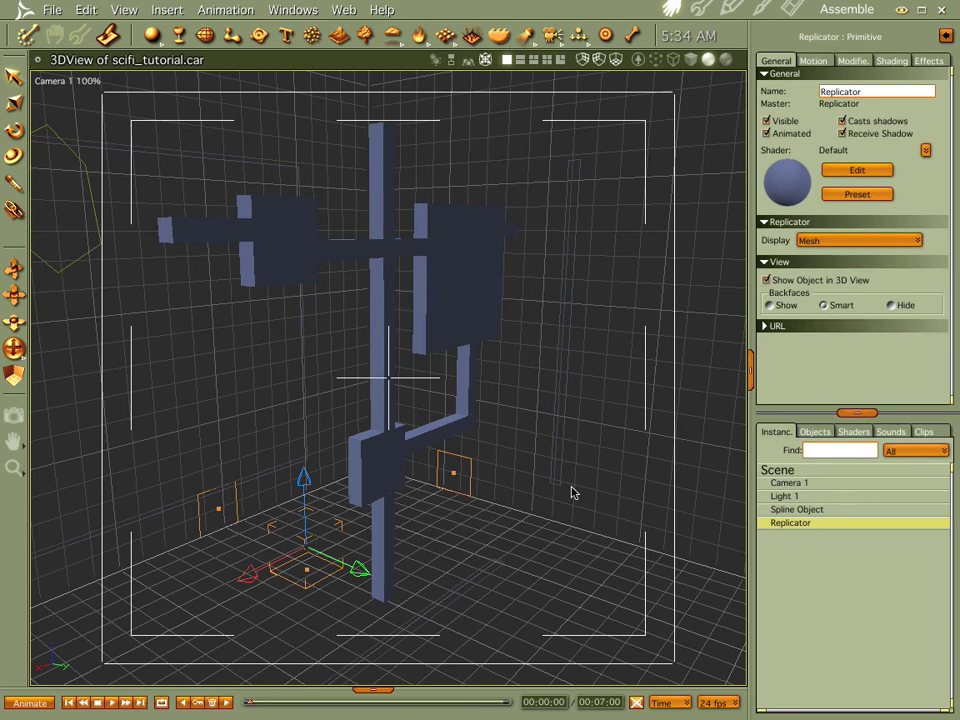
double_click(786, 524)
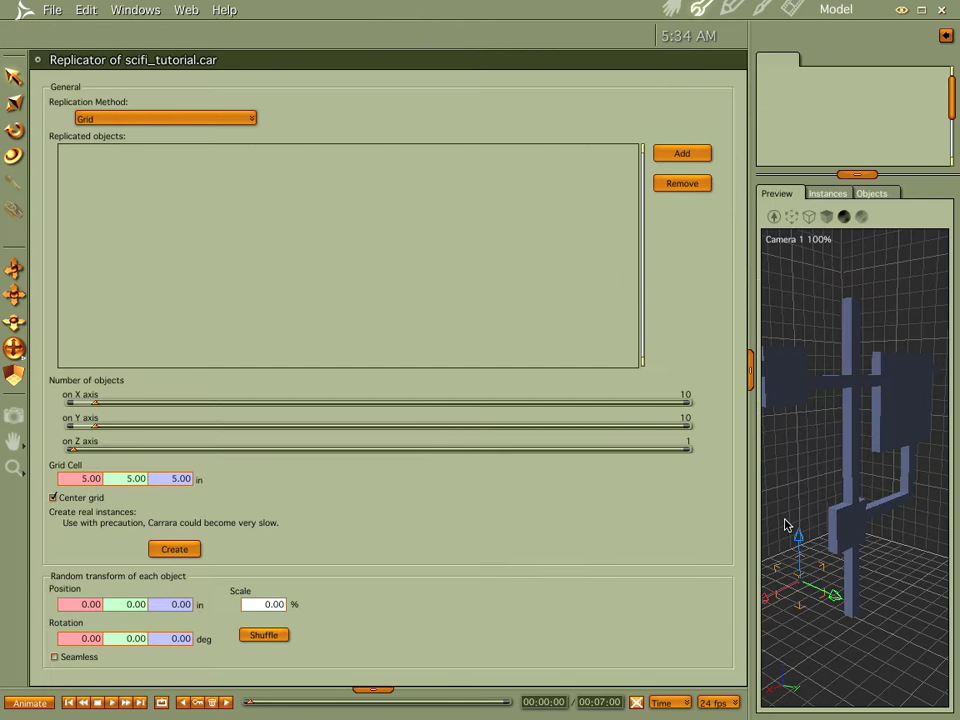
- Add the Spline Object as the Replicator's copied object
left_click(673, 152)
left_click(415, 286)
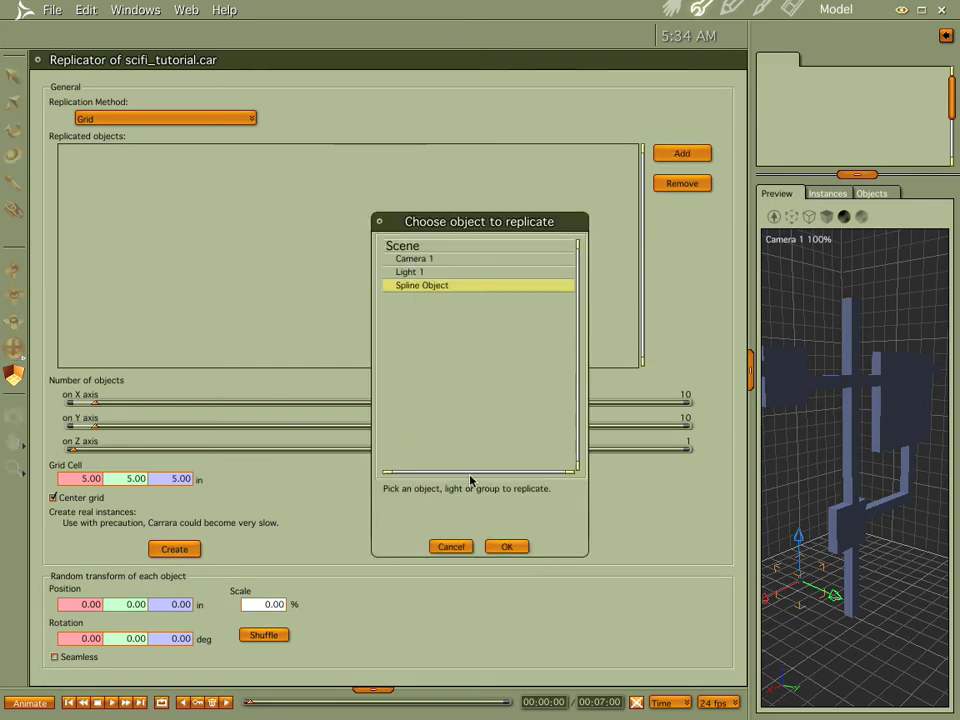
left_click(504, 549)
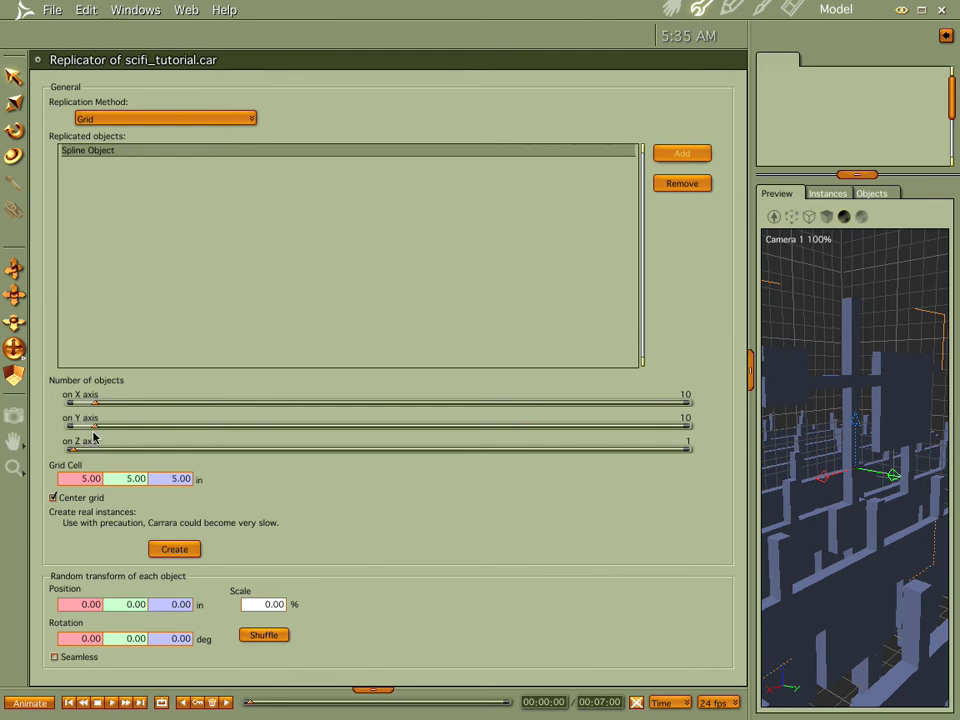
- Set the grid copy counts to X 3, Y 1 and Z 3
left_click_drag(66, 448, 79, 451)
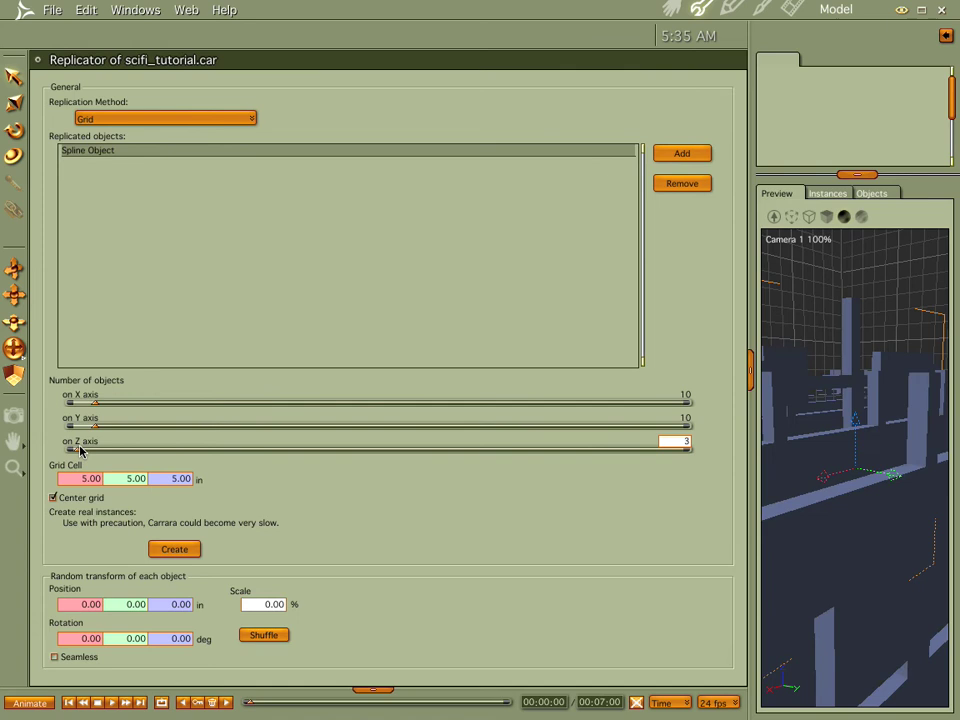
left_click_drag(94, 407, 78, 407)
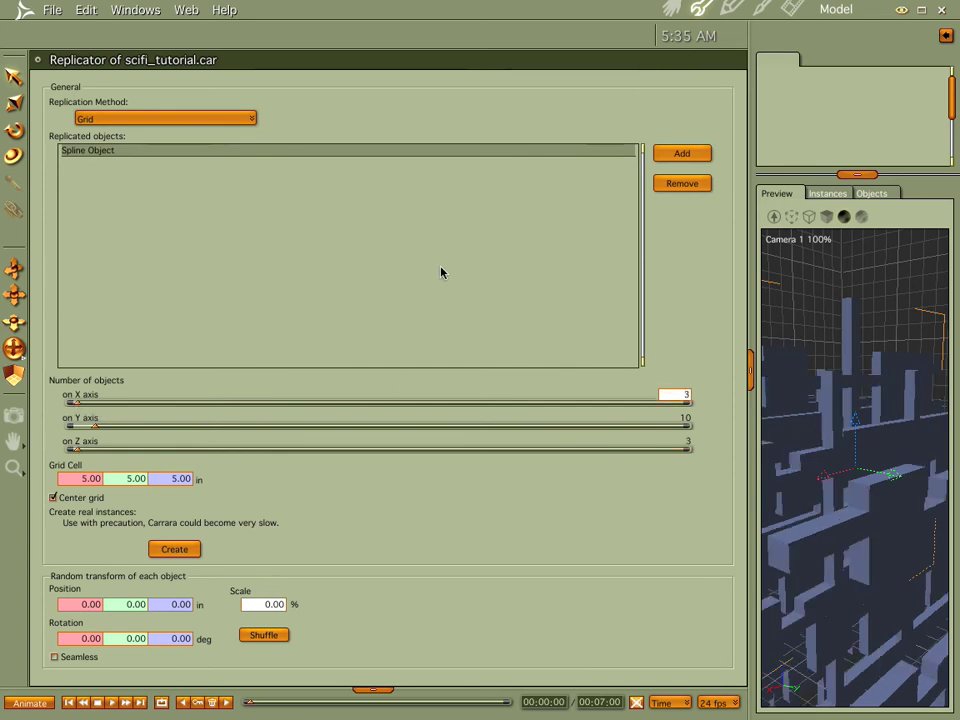
left_click(684, 420)
type("1000")
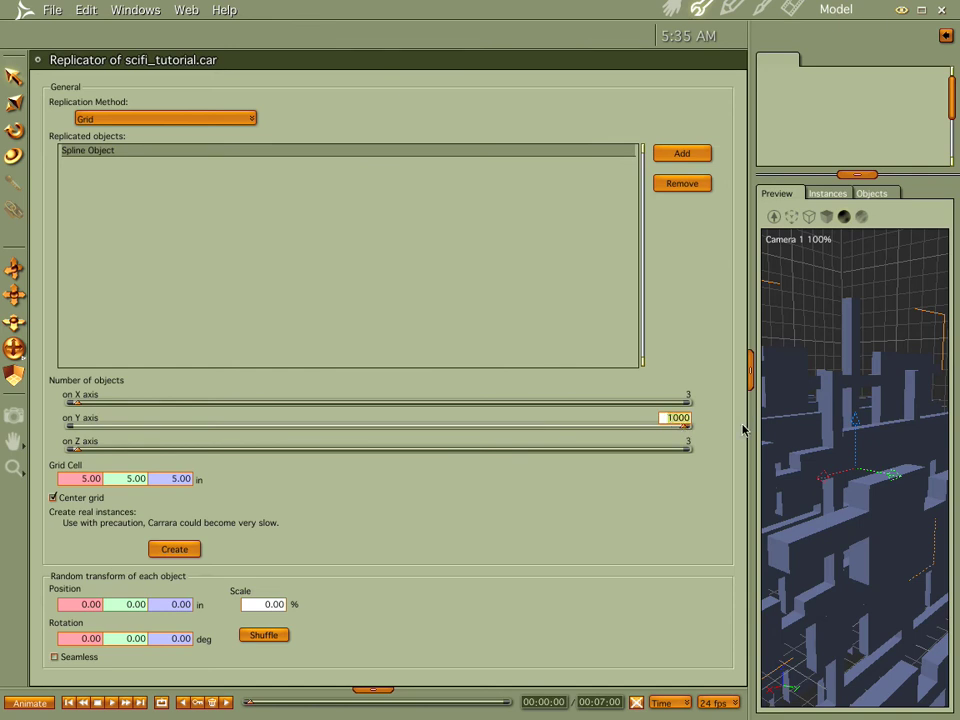
type("1")
key("Return")
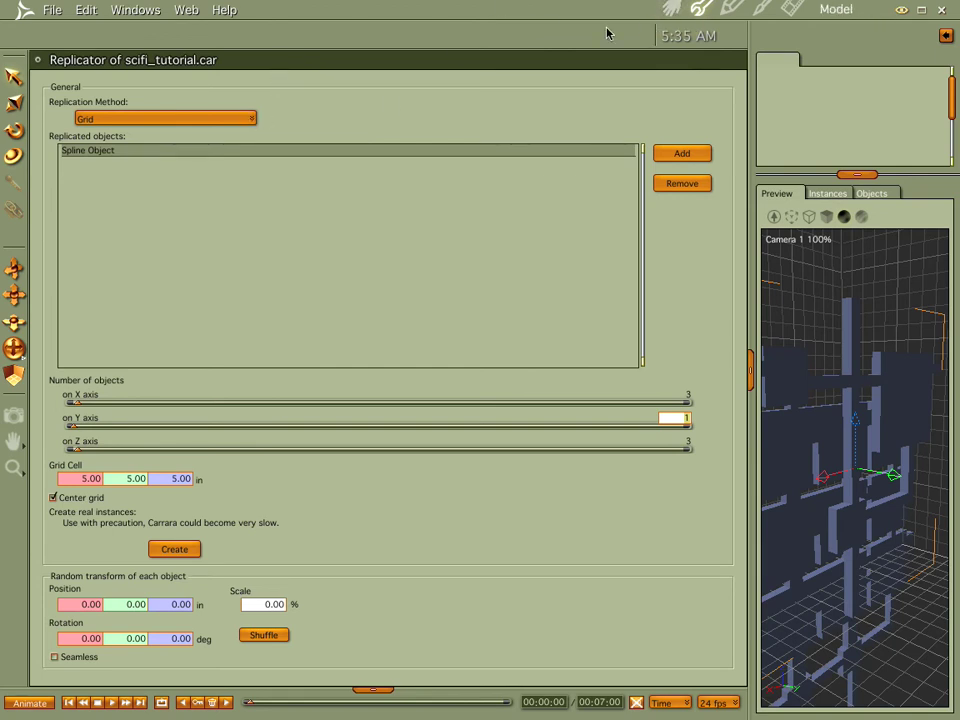
- Make the original Spline Object invisible and render a preview of the replicated grid
left_click(700, 10)
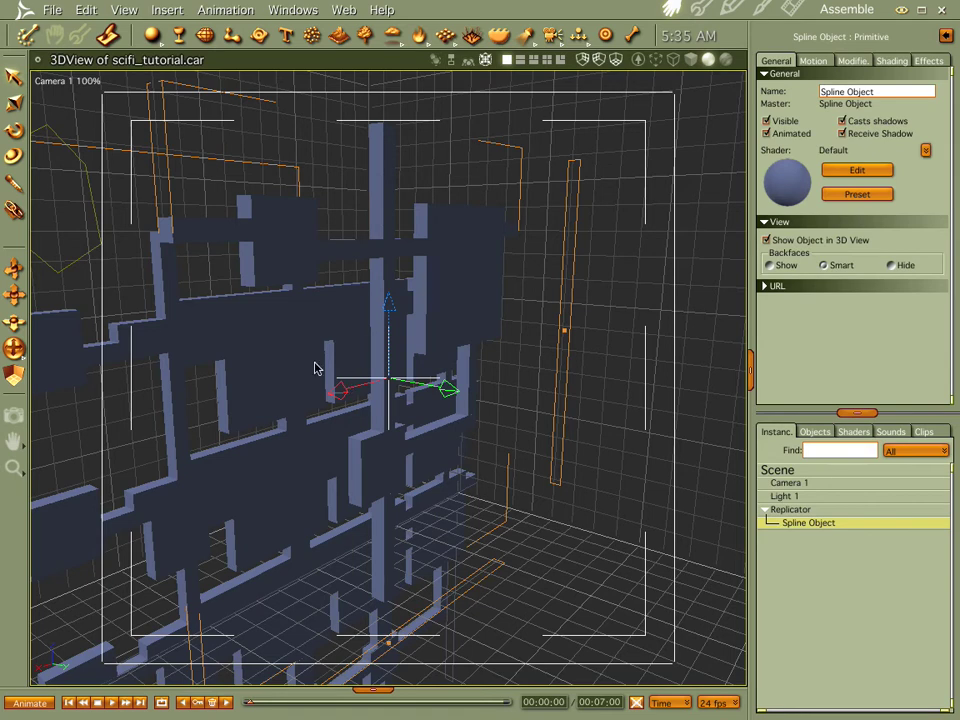
left_click(792, 510)
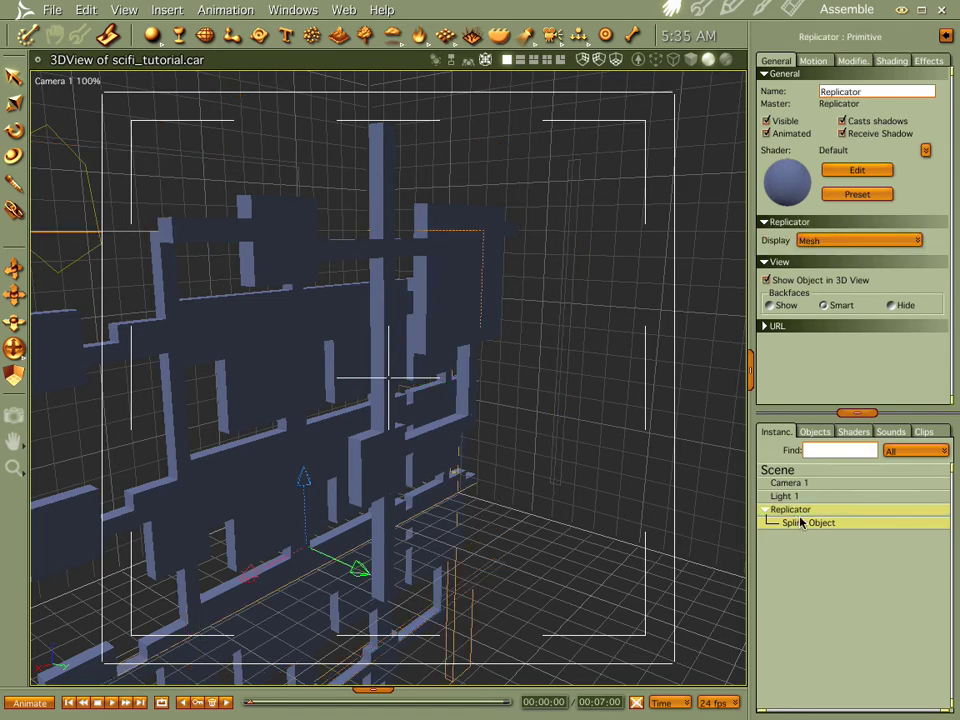
left_click(801, 522)
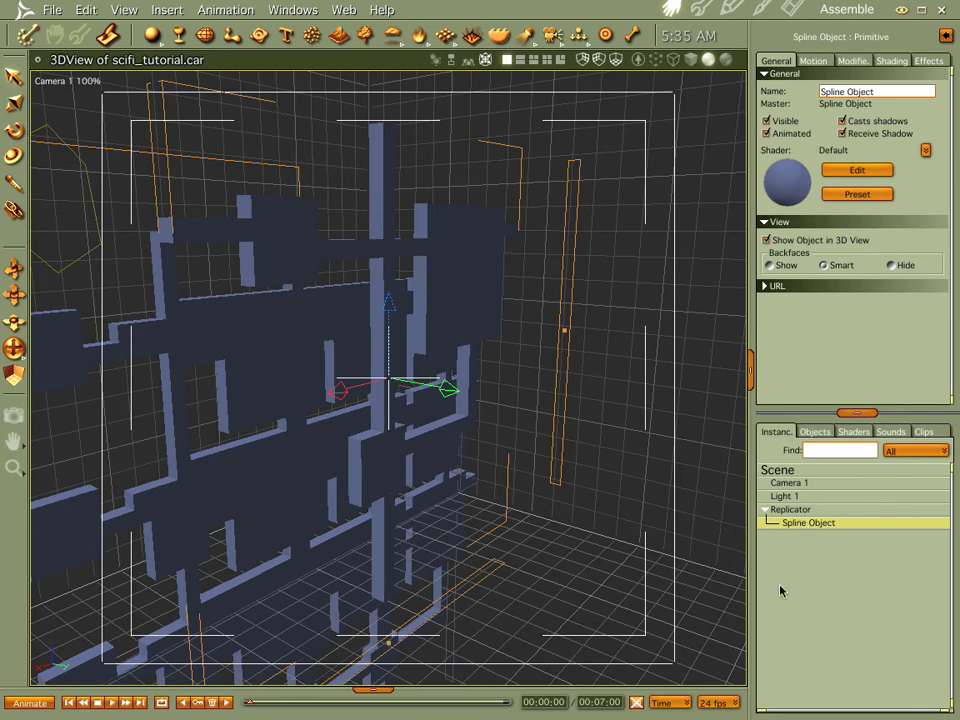
left_click_drag(351, 499, 444, 358)
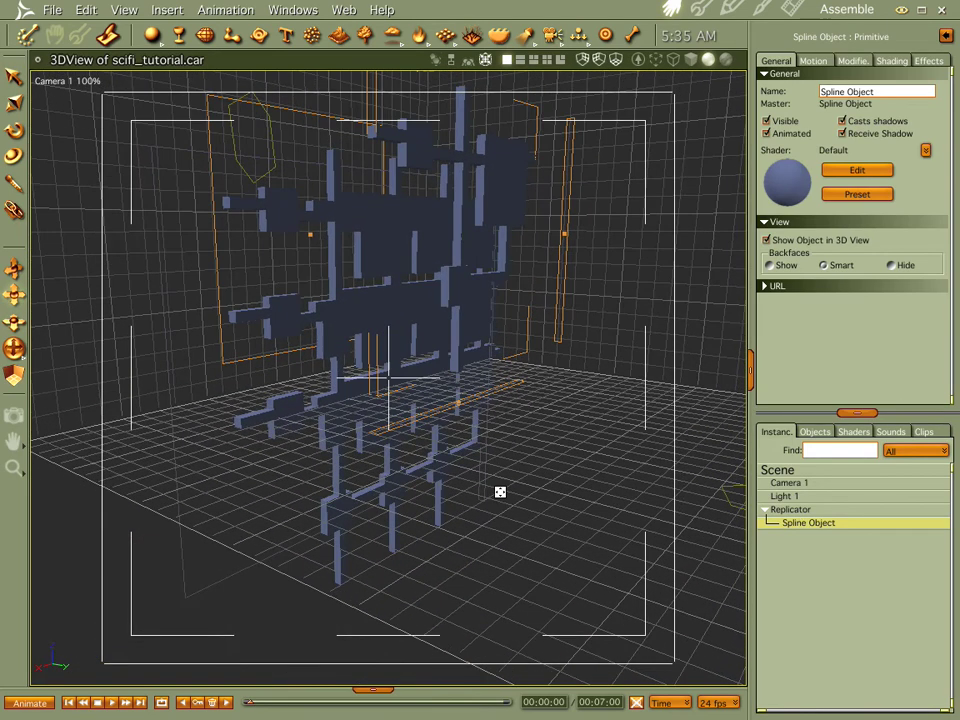
left_click_drag(500, 491, 431, 476)
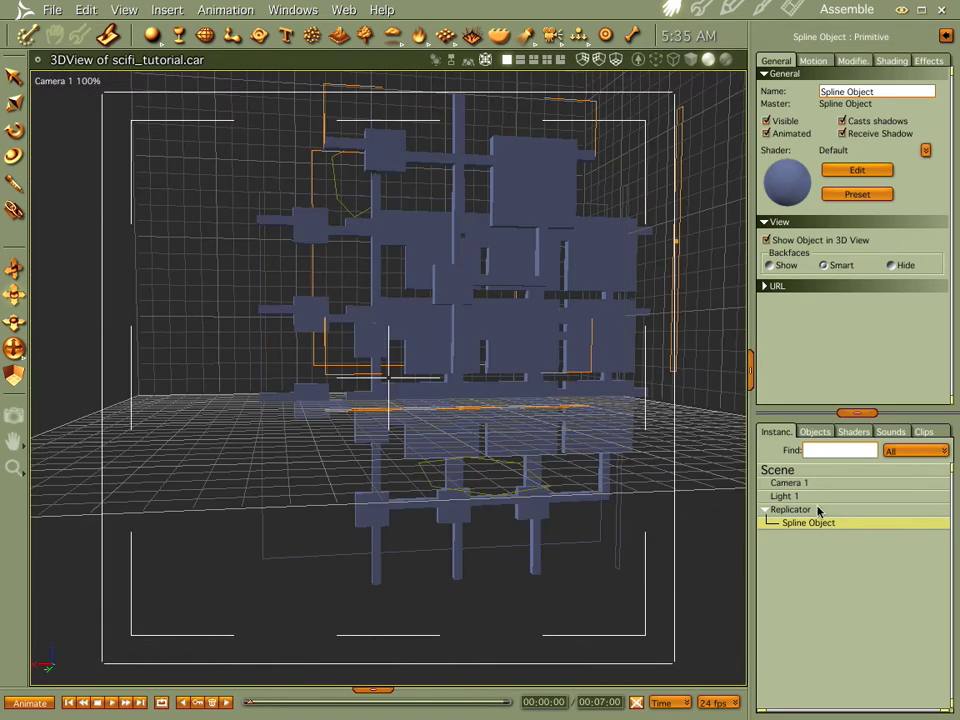
left_click(766, 121)
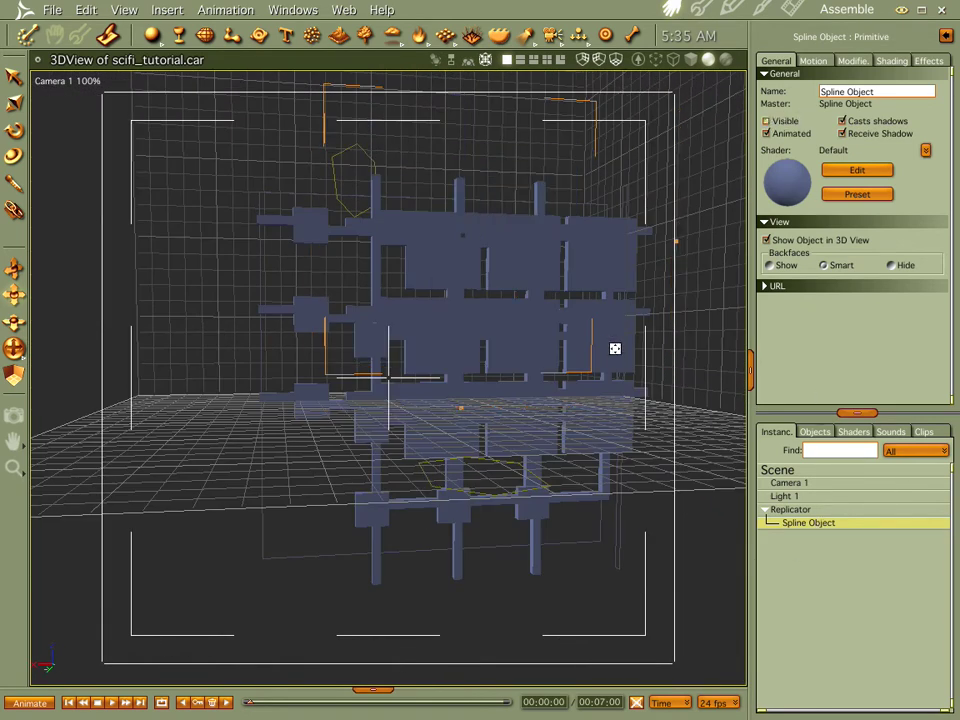
key("ctrl+r")
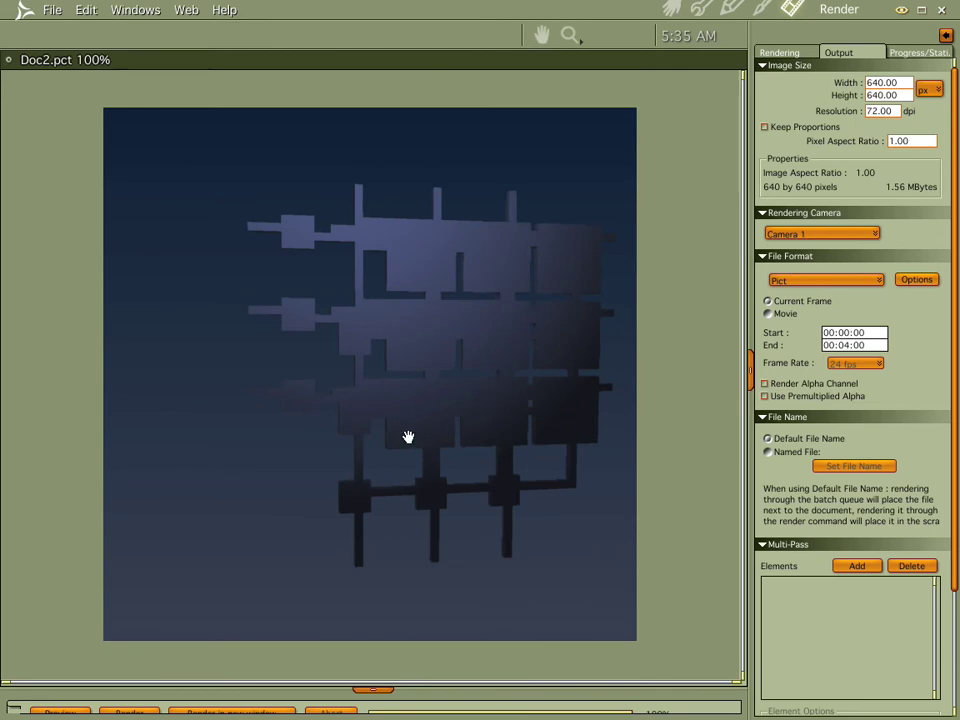
left_click(671, 10)
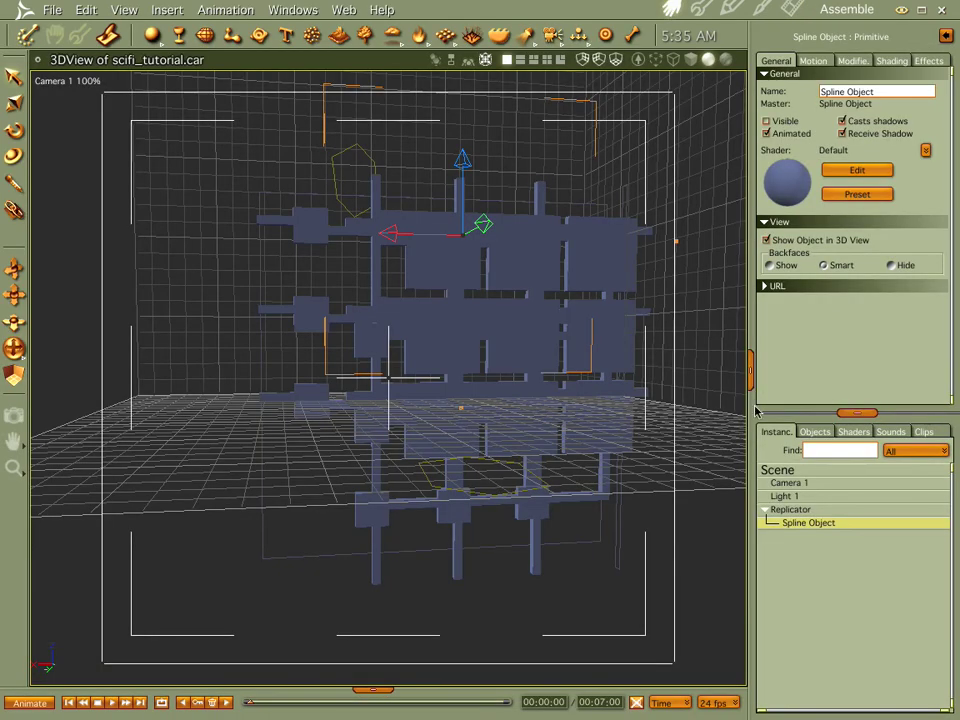
- Set the Replicator's method to Autogrid and render to check the larger grid
double_click(795, 510)
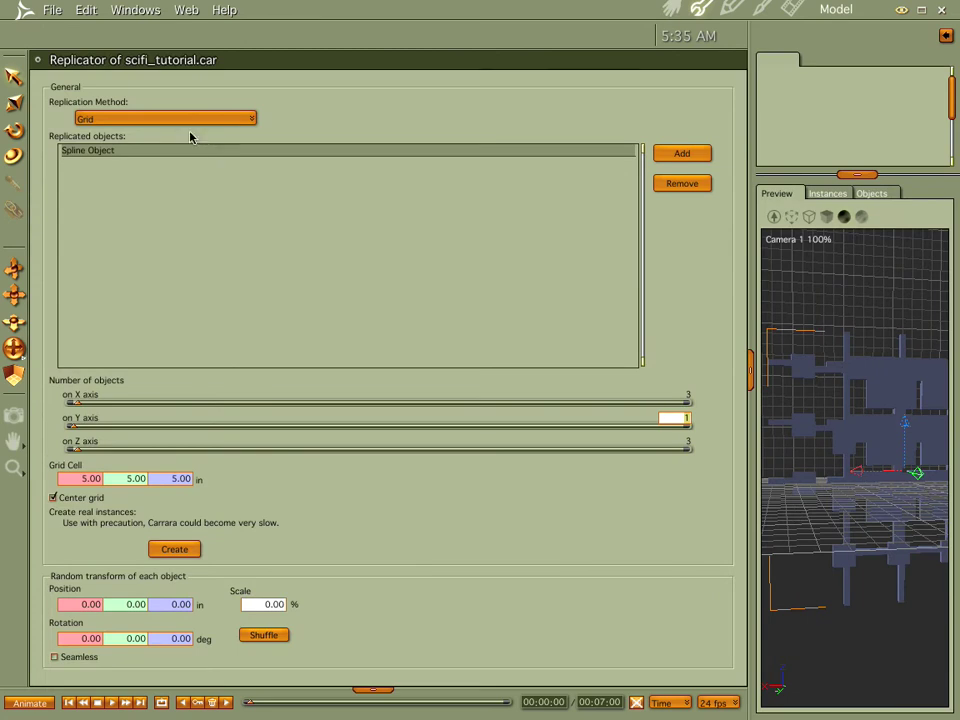
left_click(176, 121)
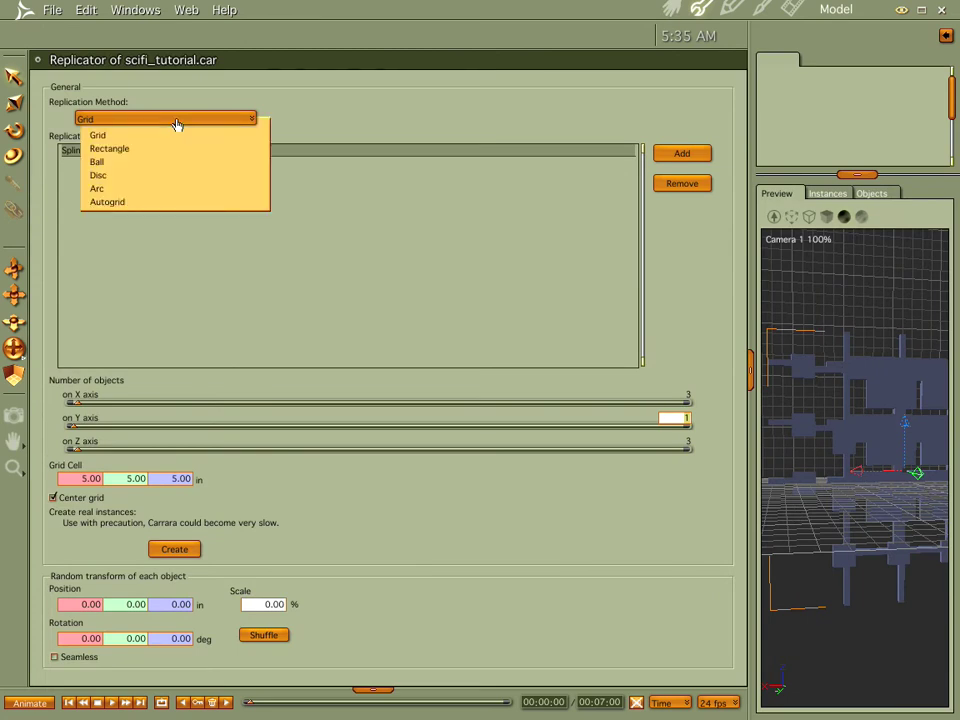
left_click(170, 202)
left_click(671, 8)
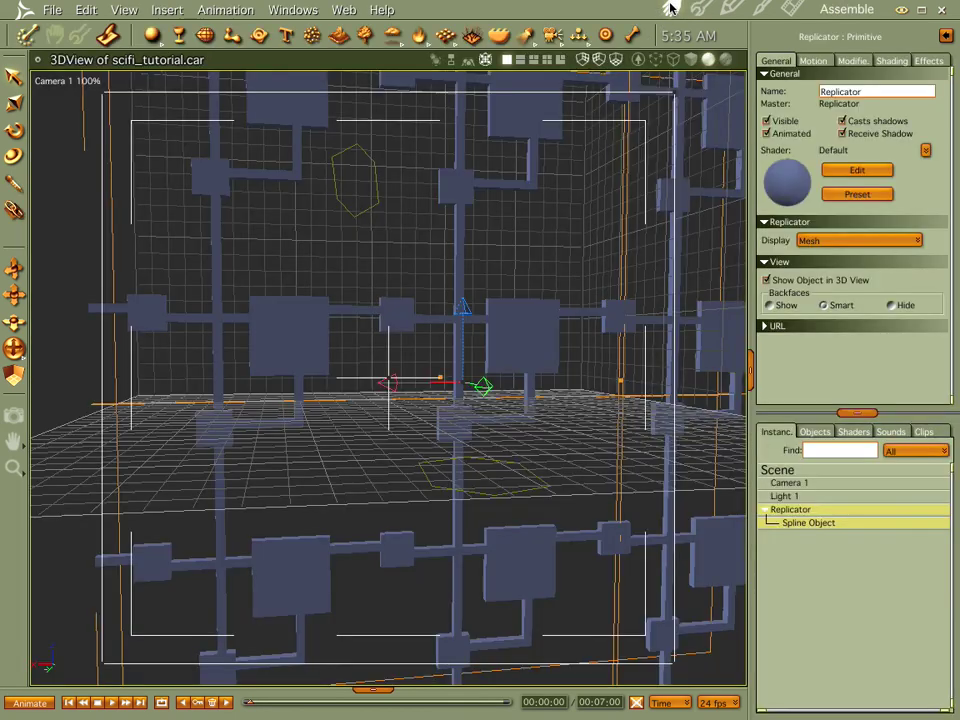
left_click(792, 8)
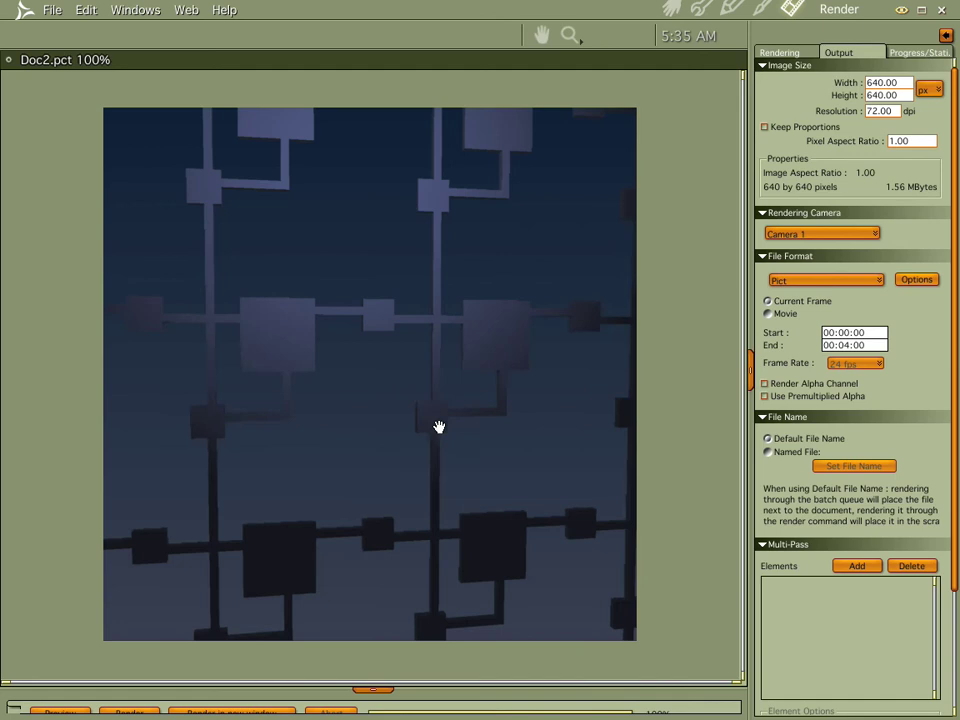
left_click(671, 8)
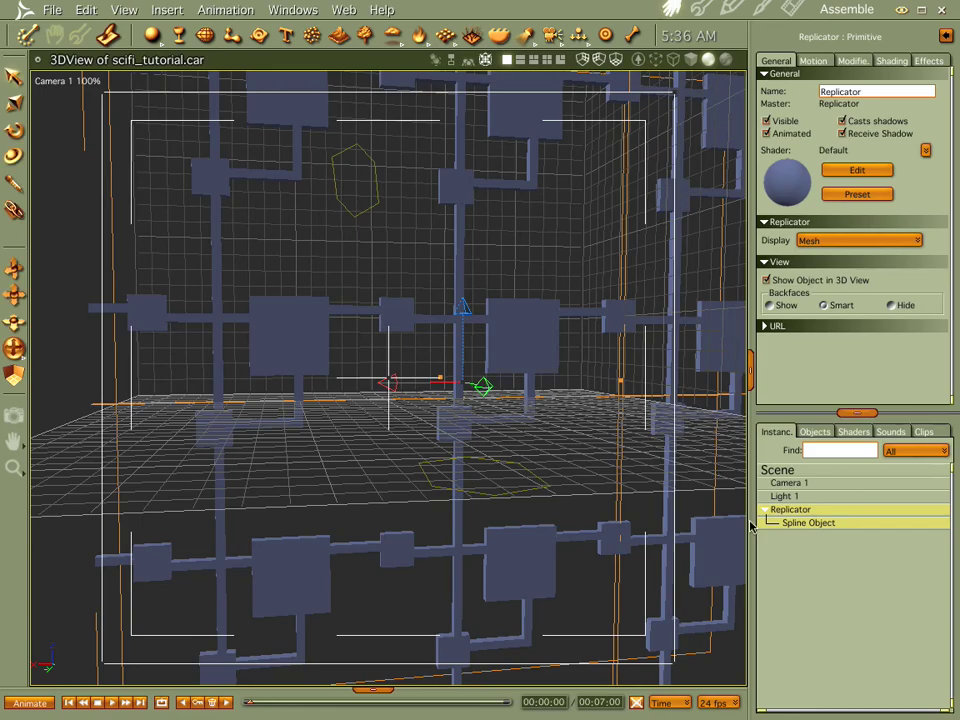
- Set the Autogrid replicator to Y = 1 with Seamless tiling, then render the panel grid
double_click(790, 510)
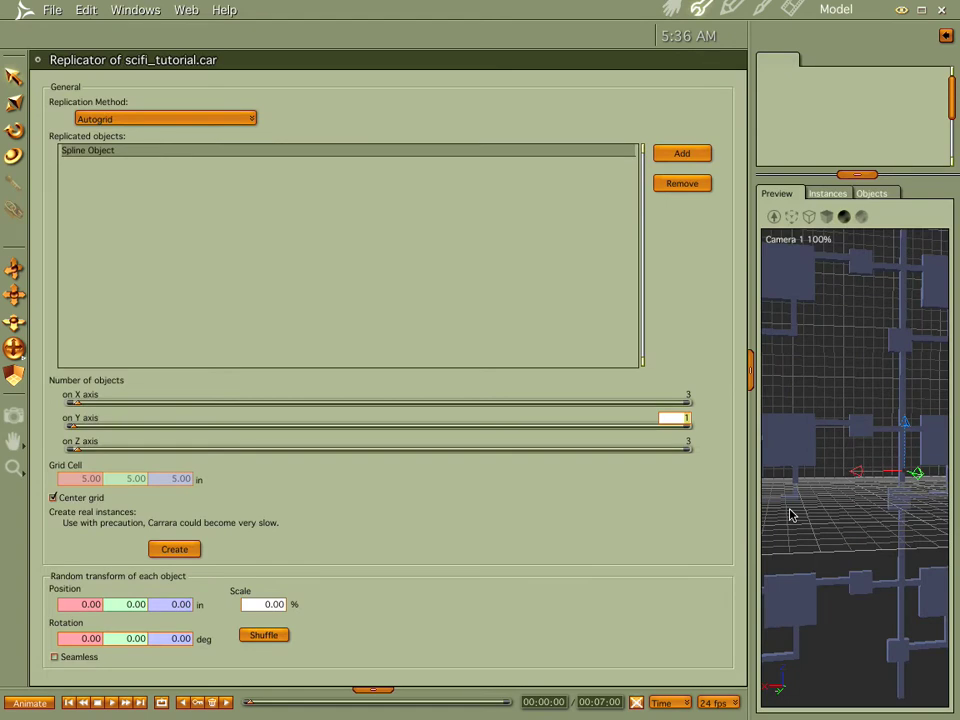
key("Return")
left_click(54, 657)
left_click(671, 9)
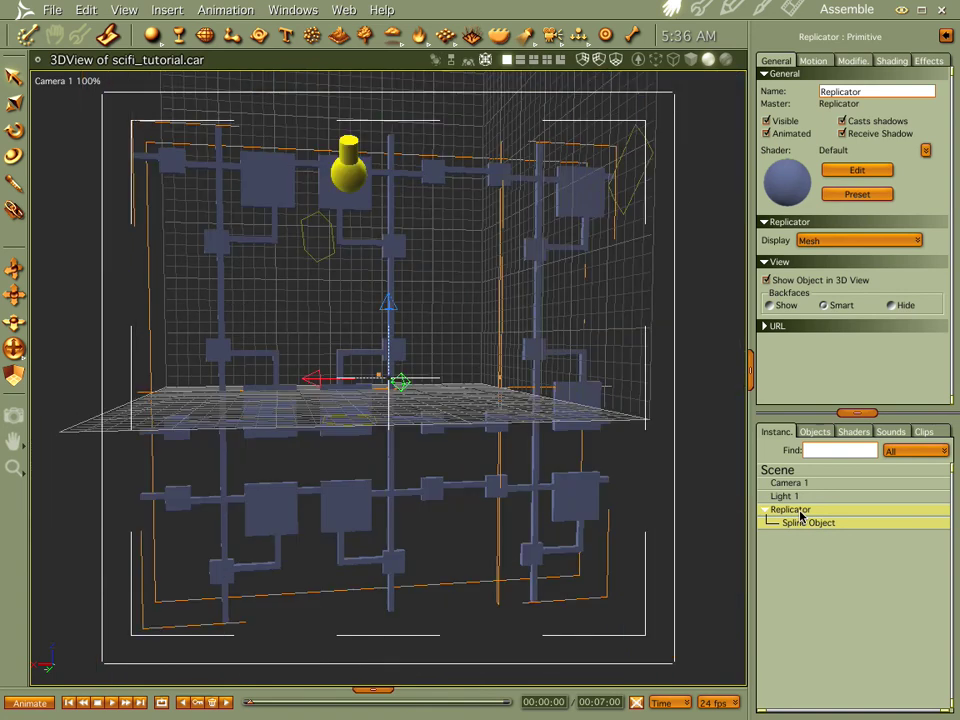
key("ctrl+r")
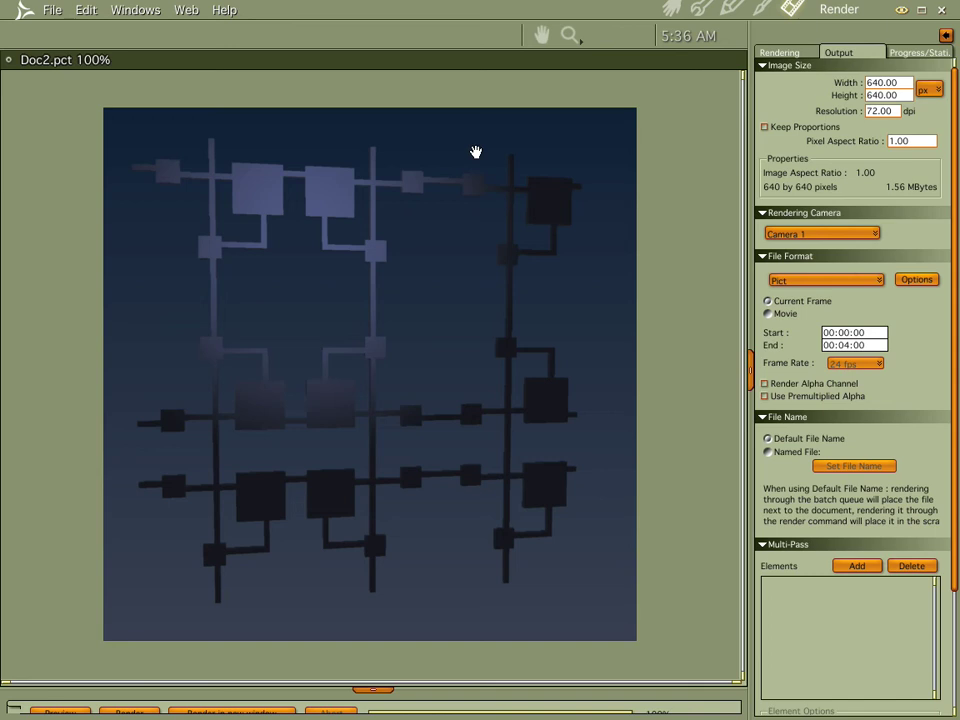
left_click(670, 8)
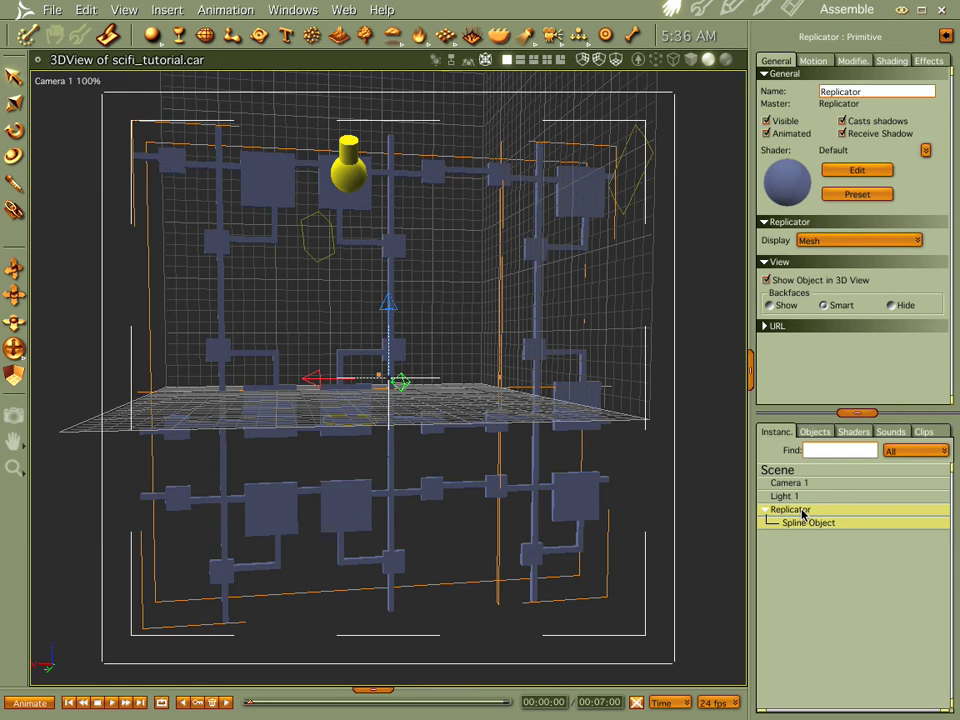
- Duplicate the Replicator, offset the copy slightly, and give it its own separate master
key("ctrl+d")
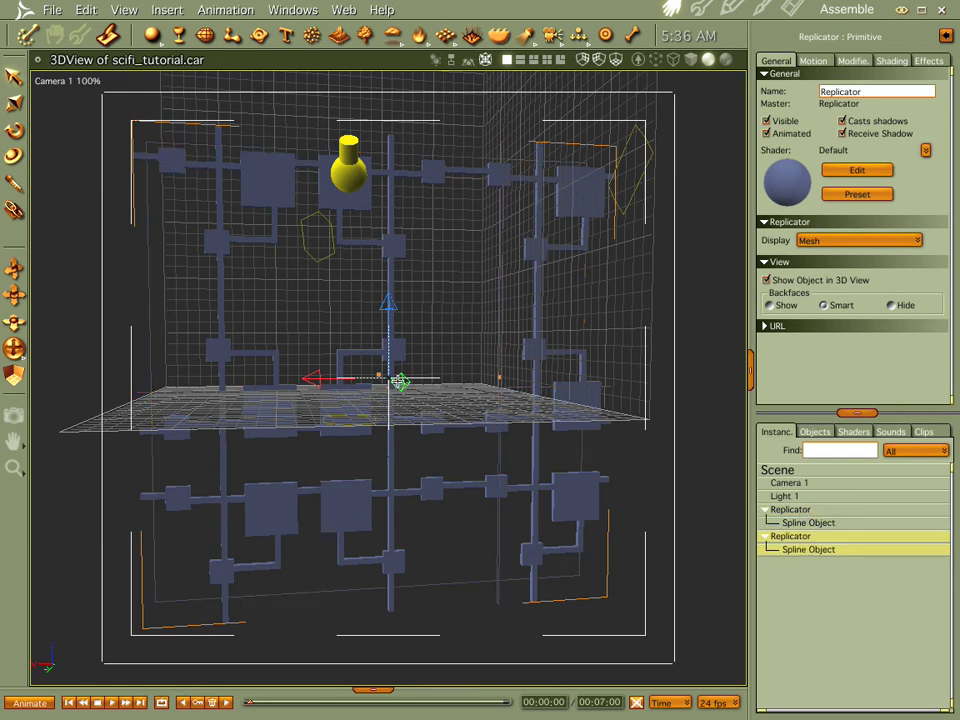
left_click_drag(399, 382, 387, 378)
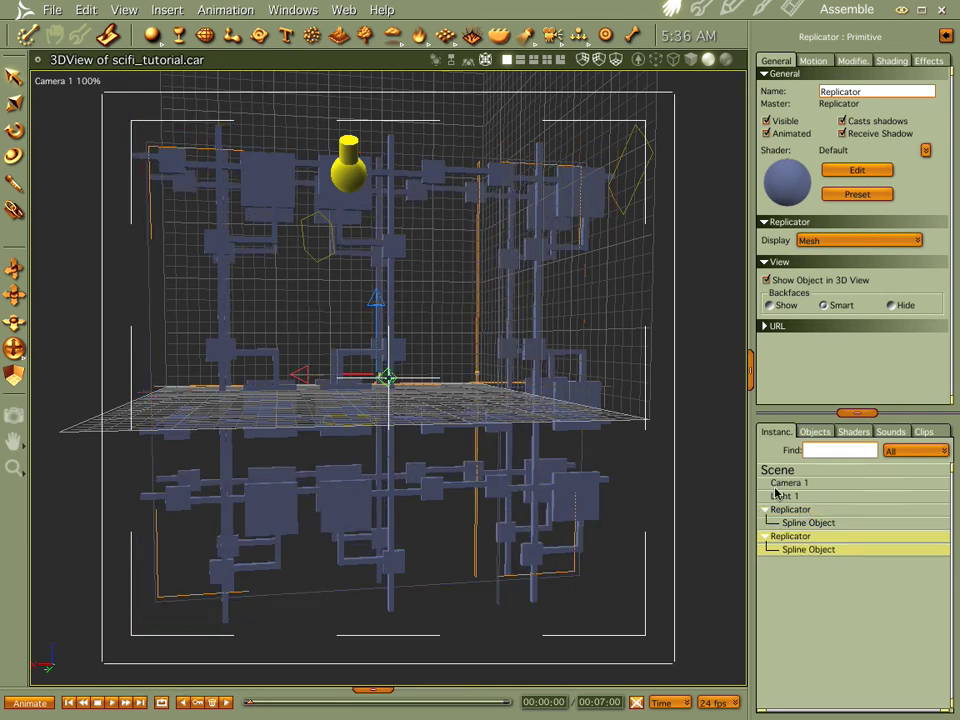
double_click(795, 537)
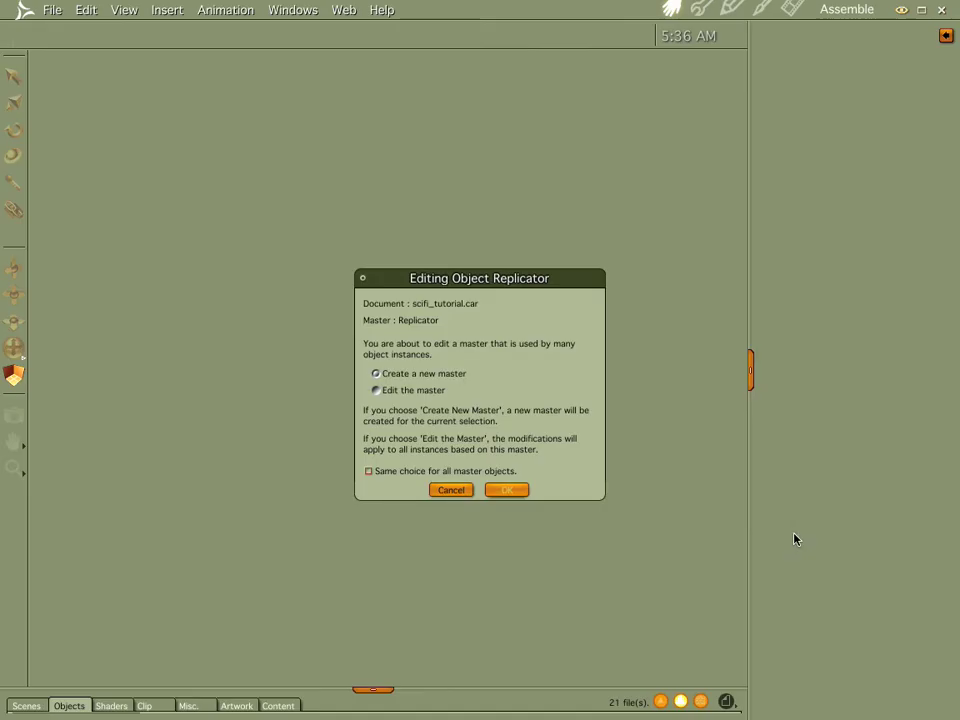
left_click(506, 491)
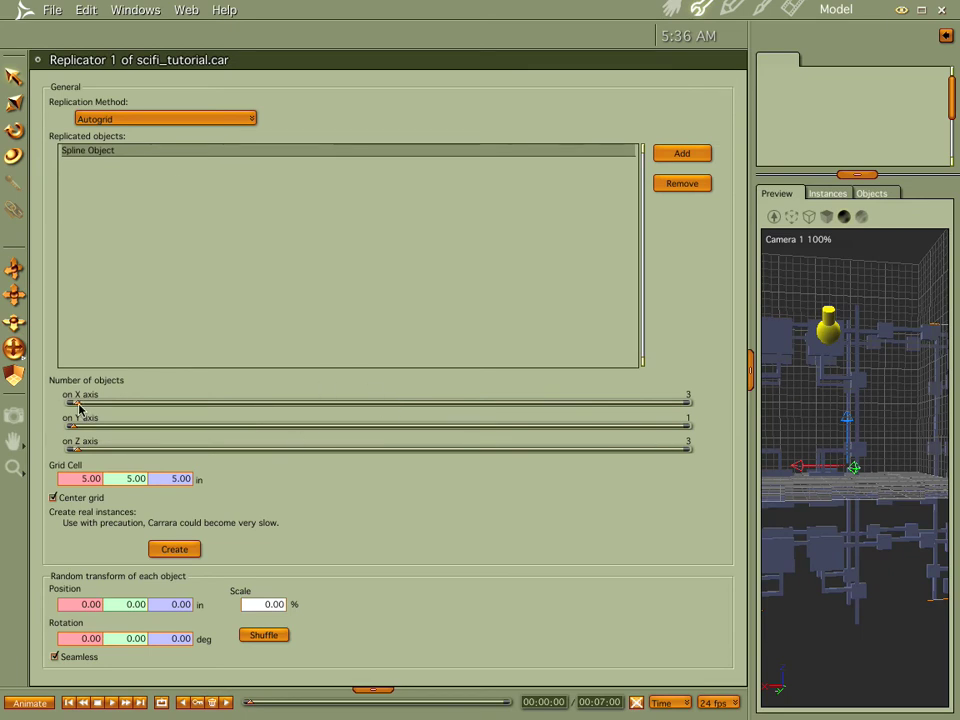
- Set the copy's X and Z axis counts to 5 with Seamless turned off
left_click_drag(81, 403, 85, 403)
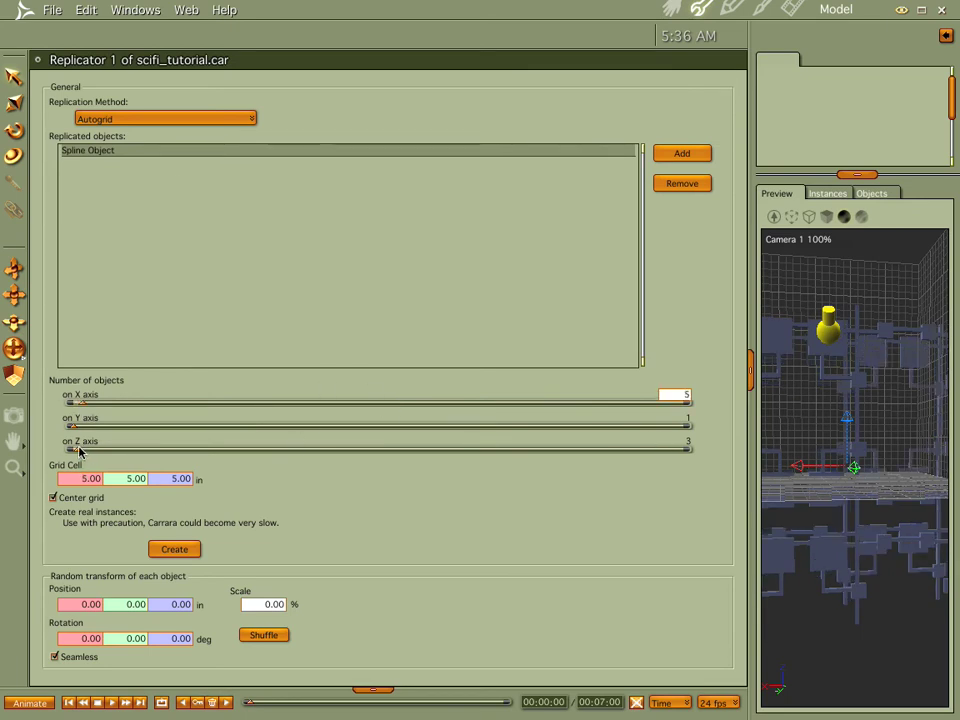
left_click_drag(79, 449, 88, 451)
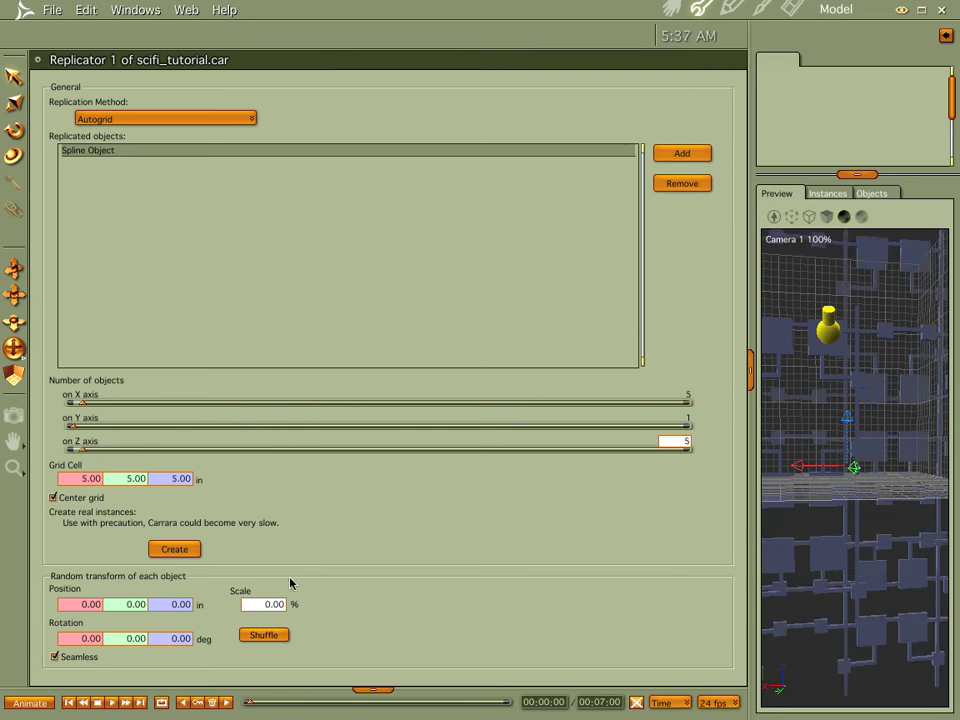
left_click(55, 658)
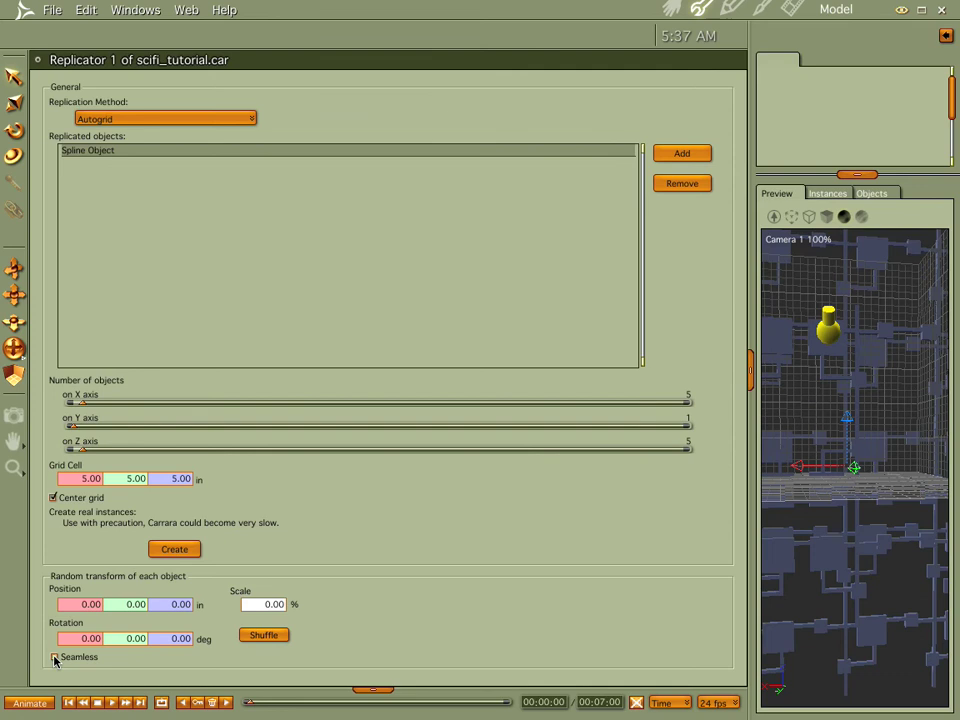
left_click(669, 9)
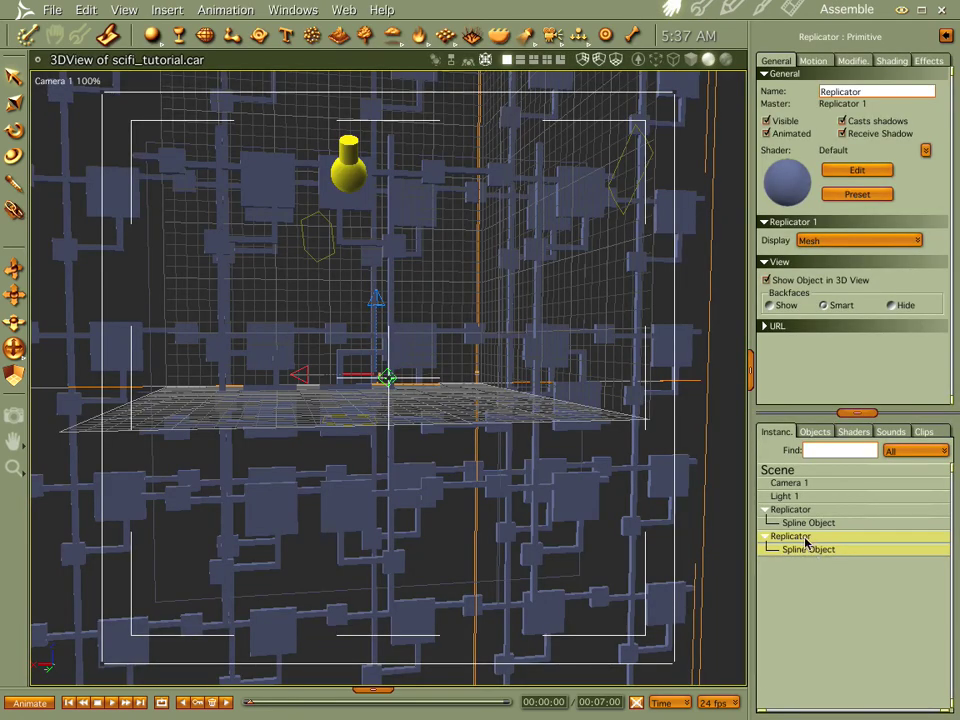
- Render the grid, then select the second replicator's Spline Object
key("ctrl+r")
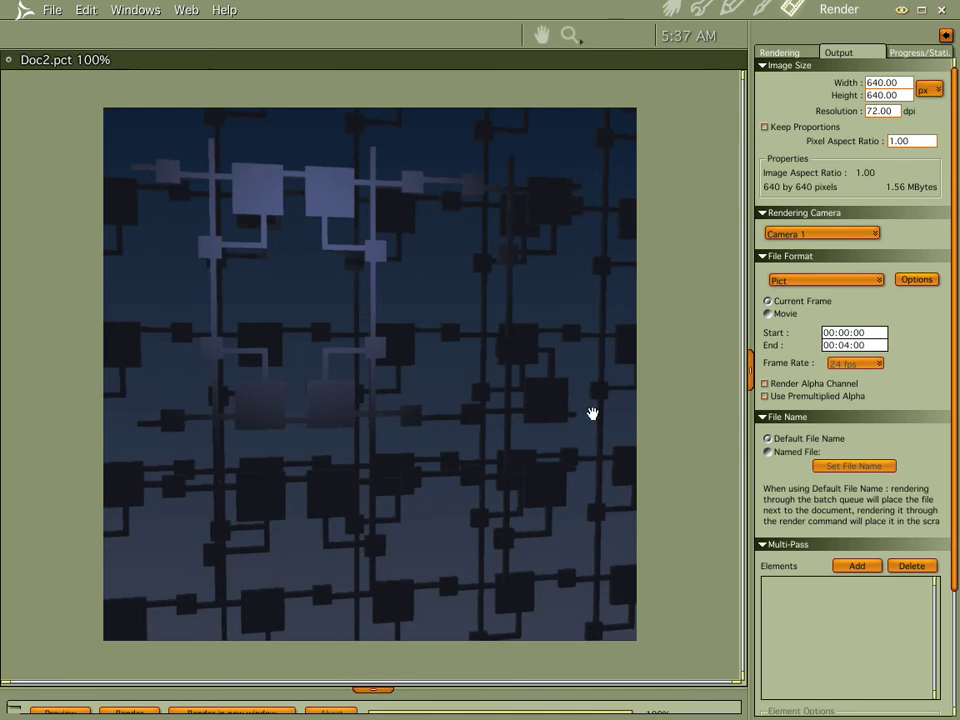
left_click(672, 9)
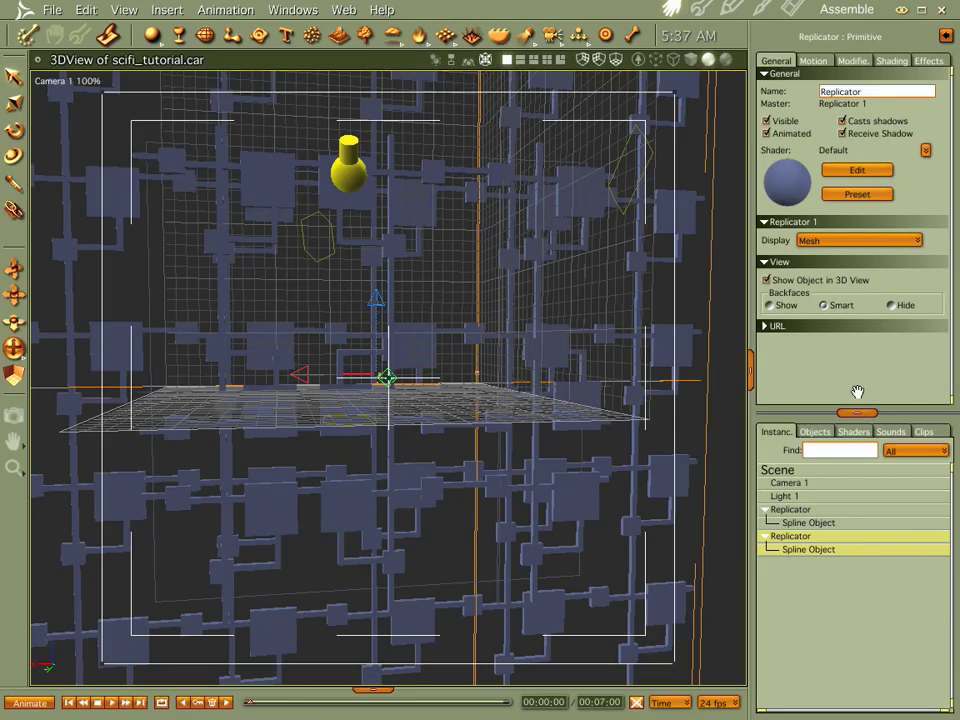
left_click(795, 521)
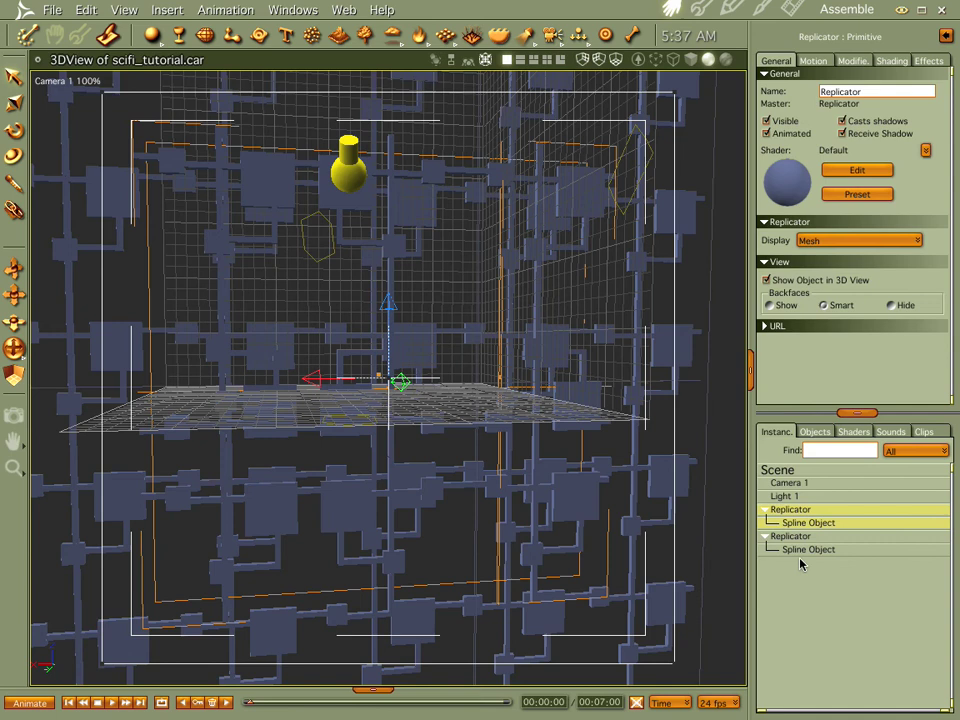
left_click(800, 552)
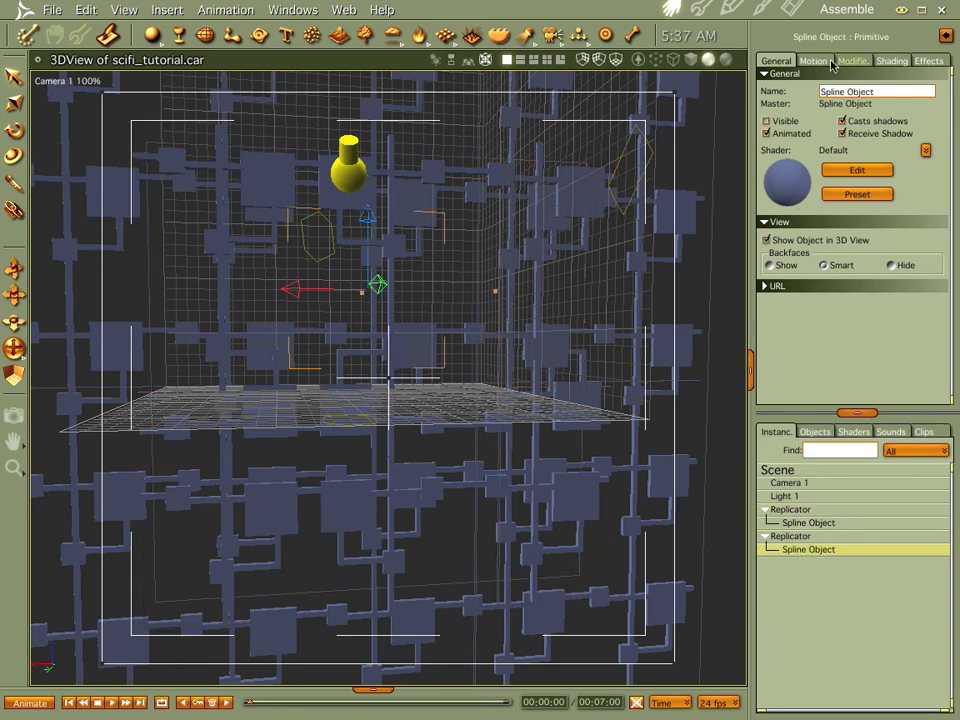
- Apply the dark Shader material from the library to that Spline Object and re-render
left_click(855, 432)
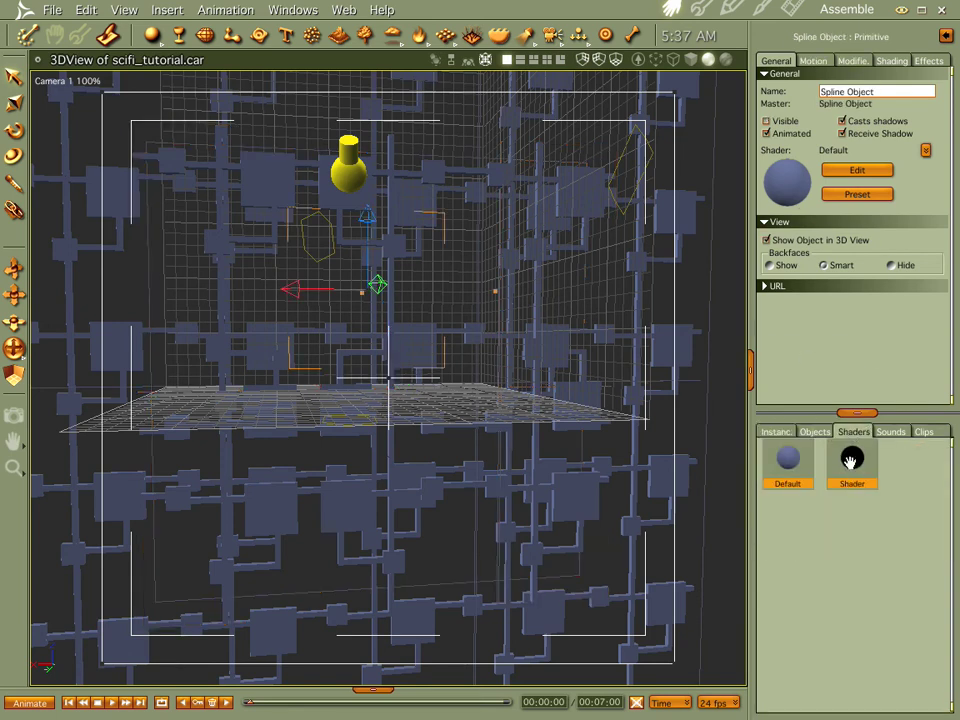
left_click(851, 465)
left_click_drag(851, 470, 791, 553)
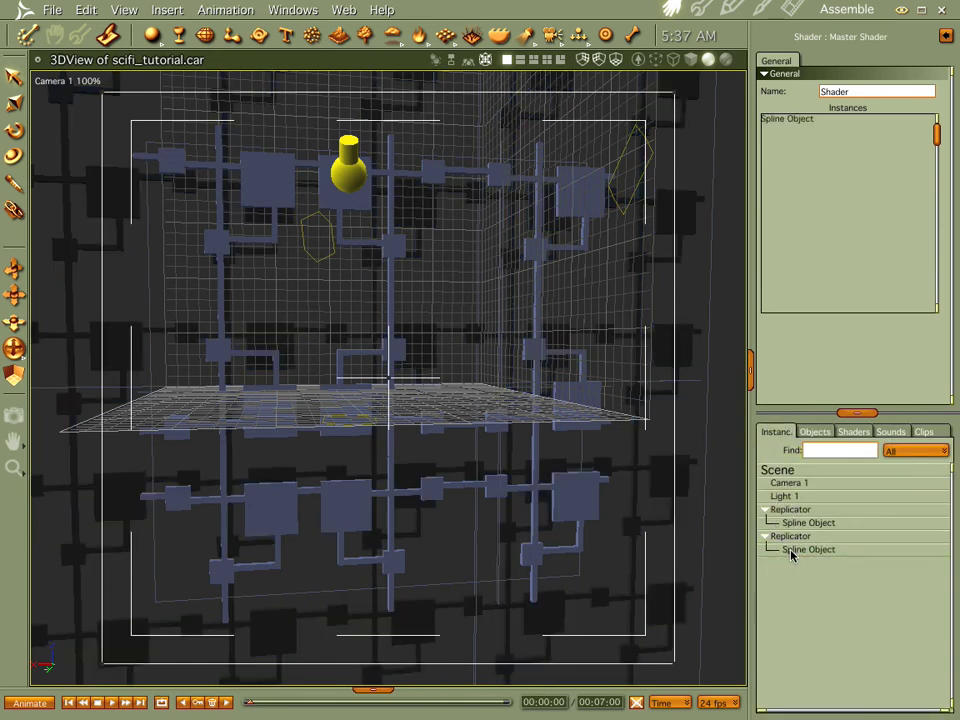
key("ctrl+r")
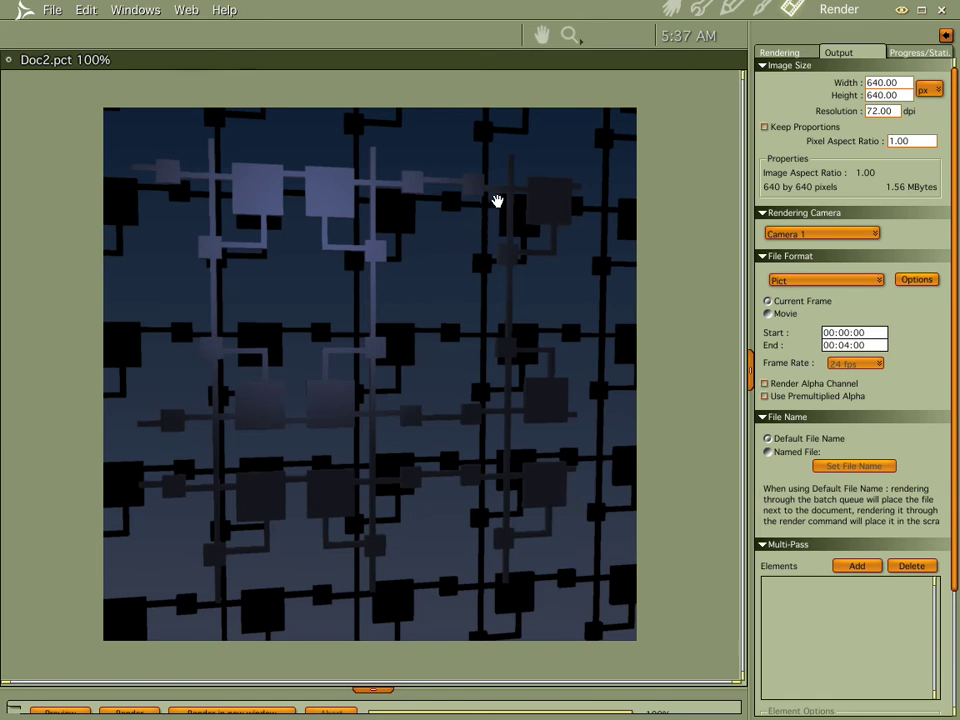
left_click(670, 8)
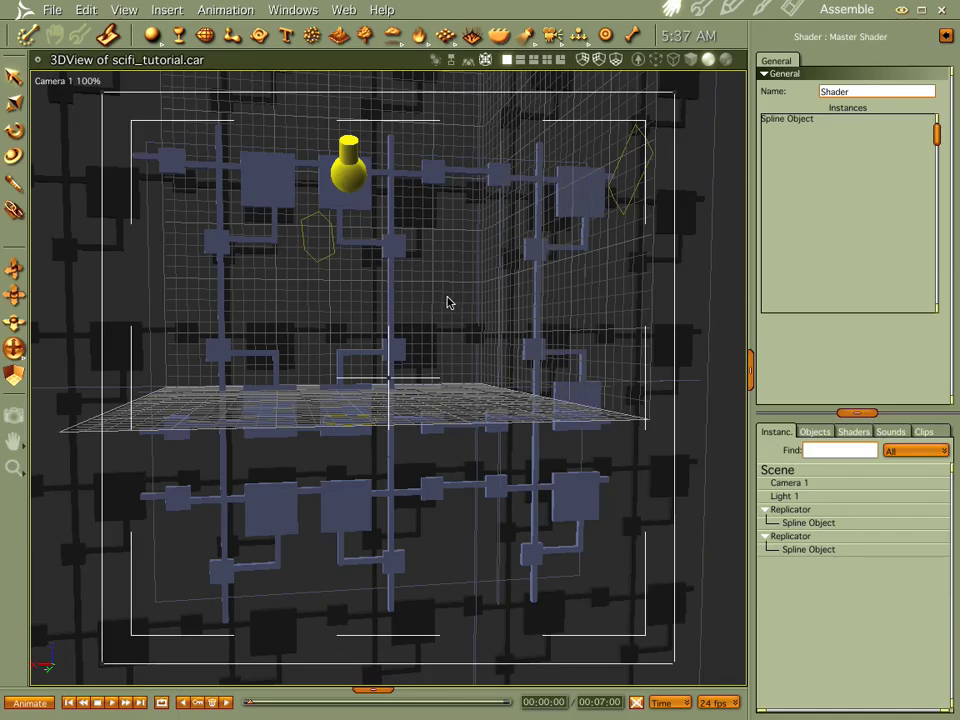
left_click(345, 172)
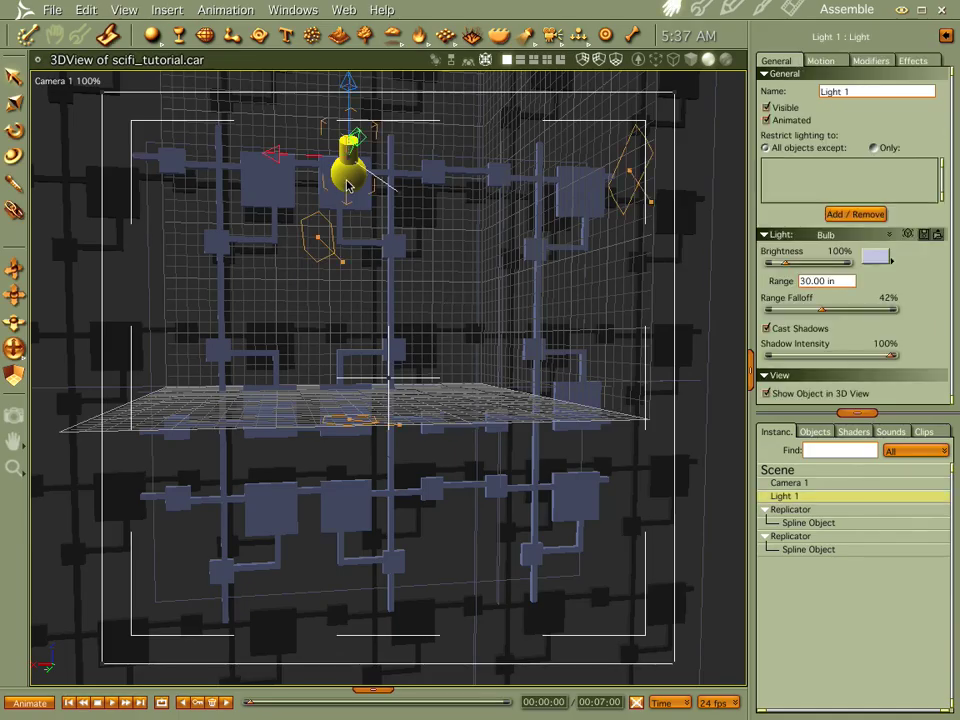
key("ctrl+r")
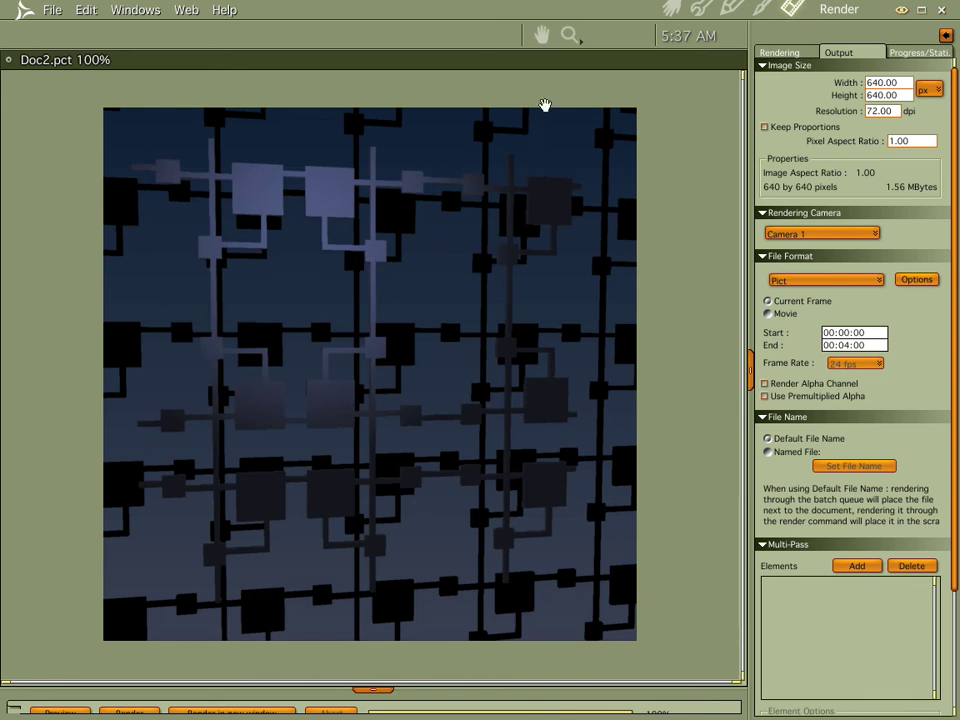
left_click(683, 16)
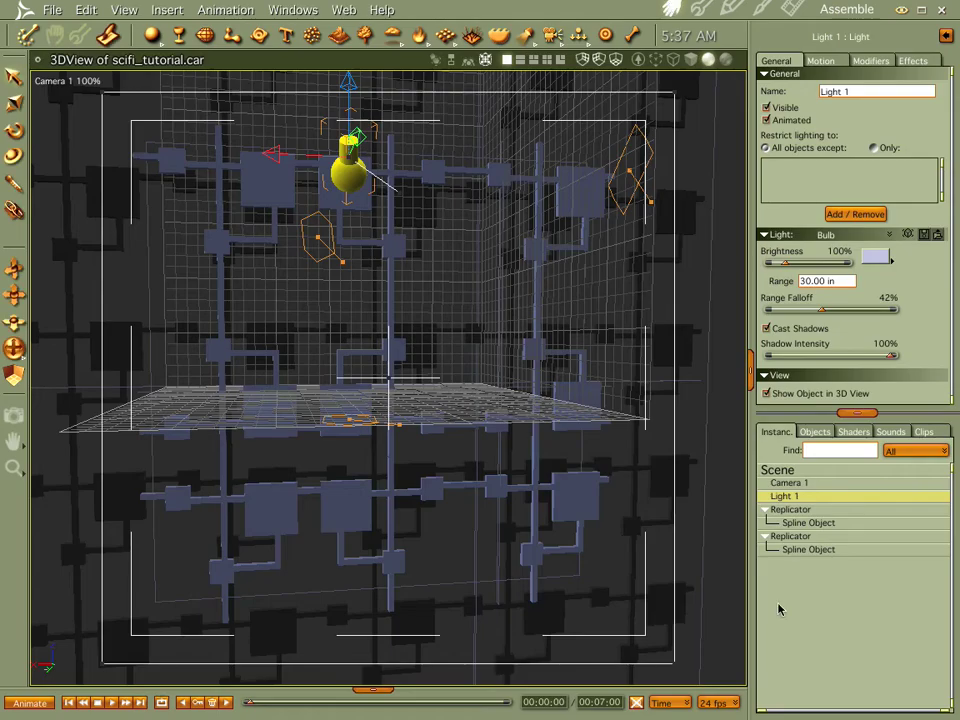
- Open the Spline Object's shared master, view it through Director's Camera, and select all shapes
double_click(806, 523)
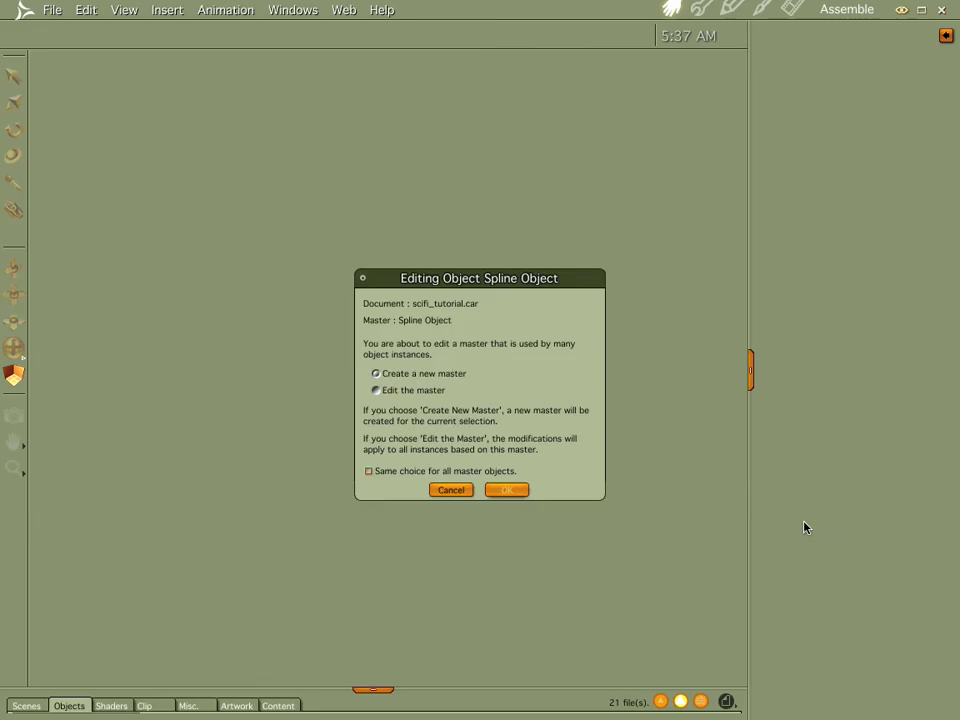
left_click(378, 391)
left_click(507, 490)
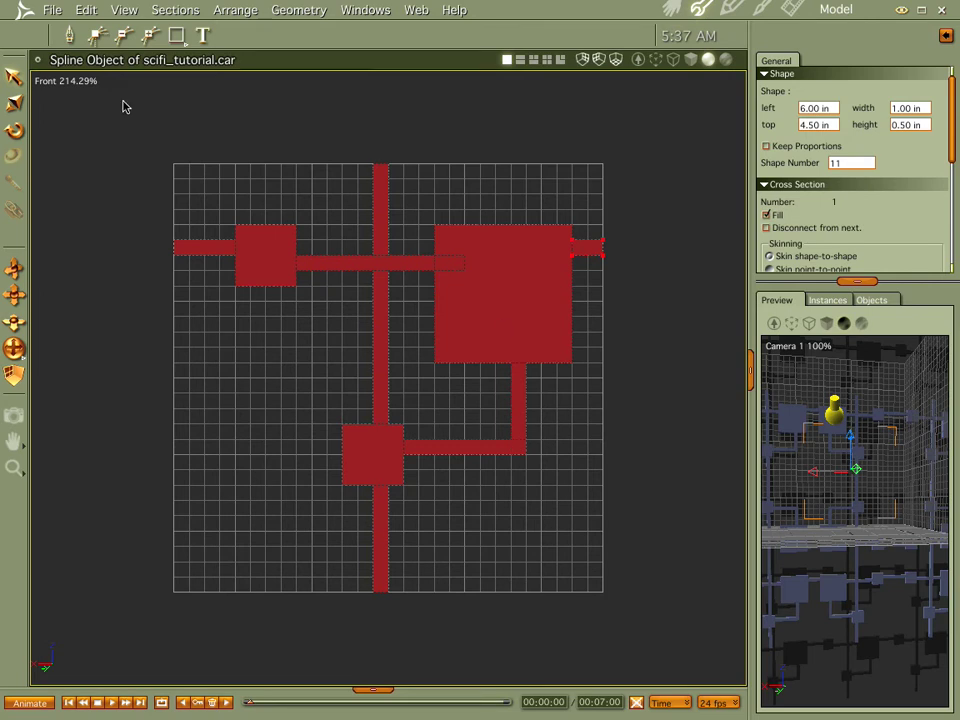
left_click(65, 80)
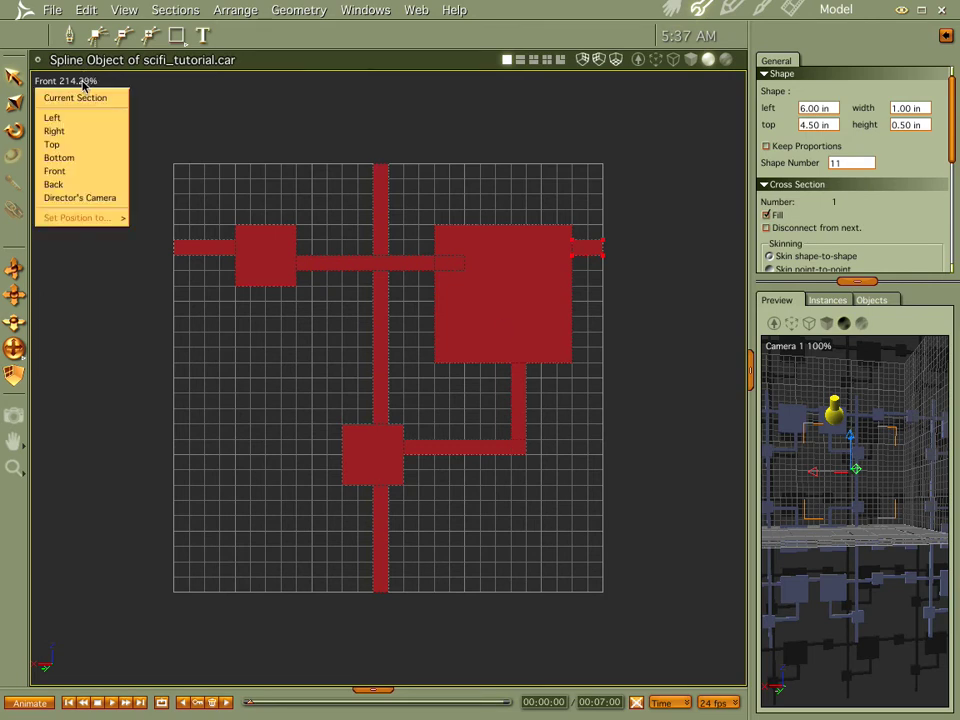
left_click(79, 197)
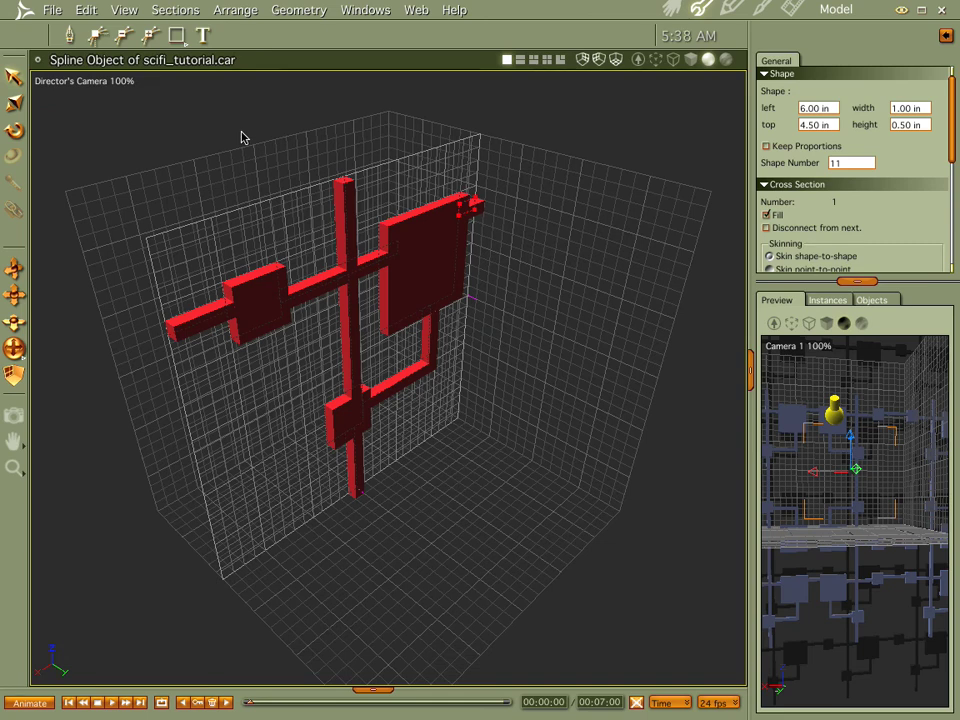
key("ctrl+a")
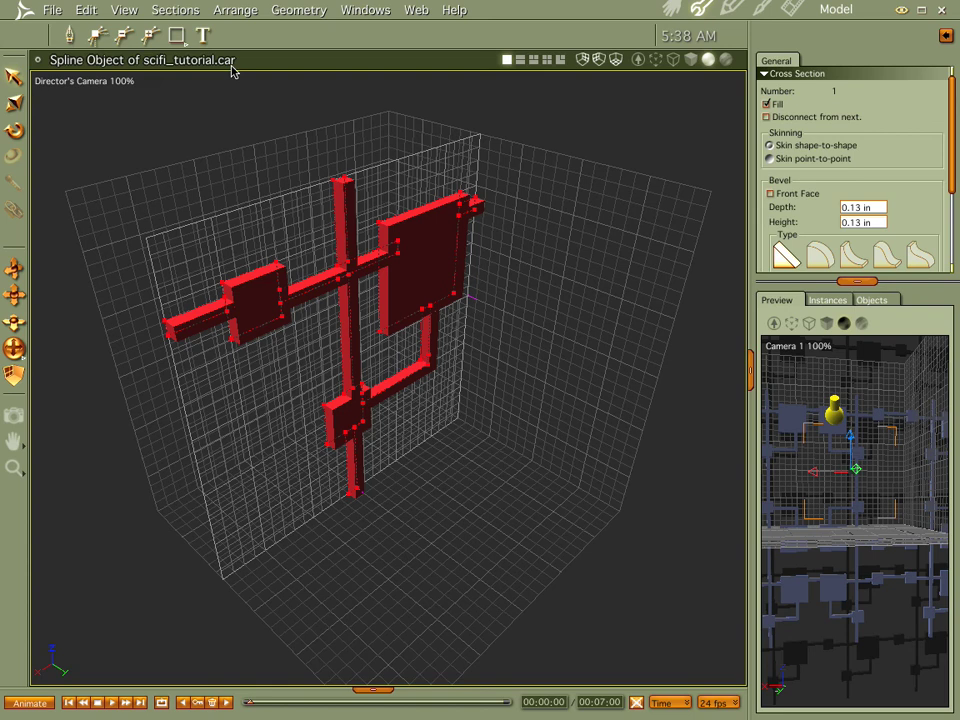
- Add a new cross section with a rounded front-face bevel, then render the scene
left_click(158, 6)
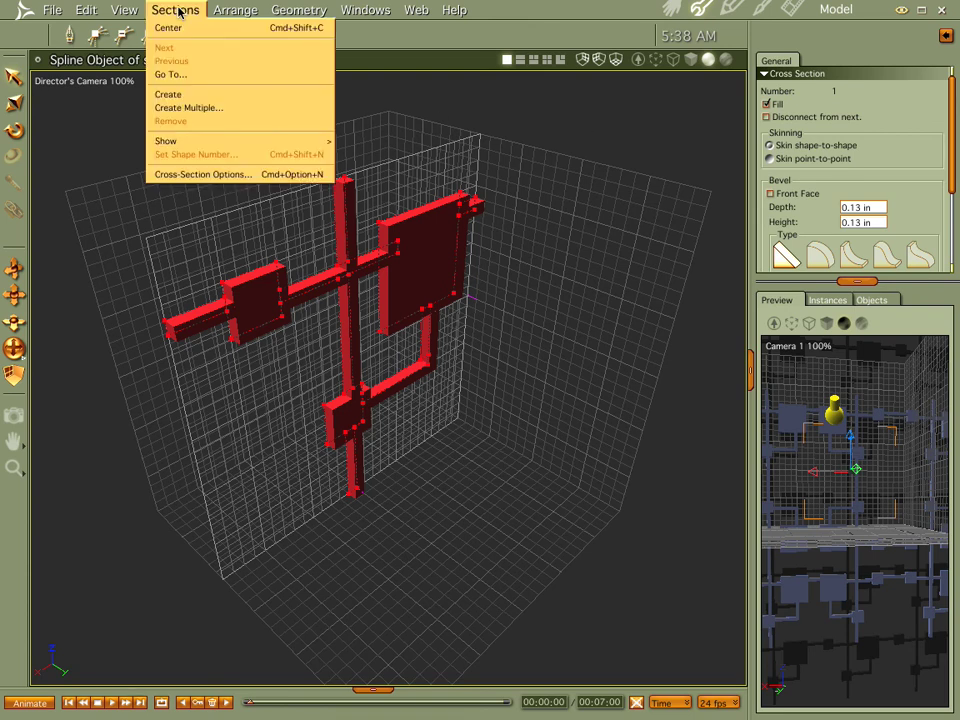
left_click(172, 95)
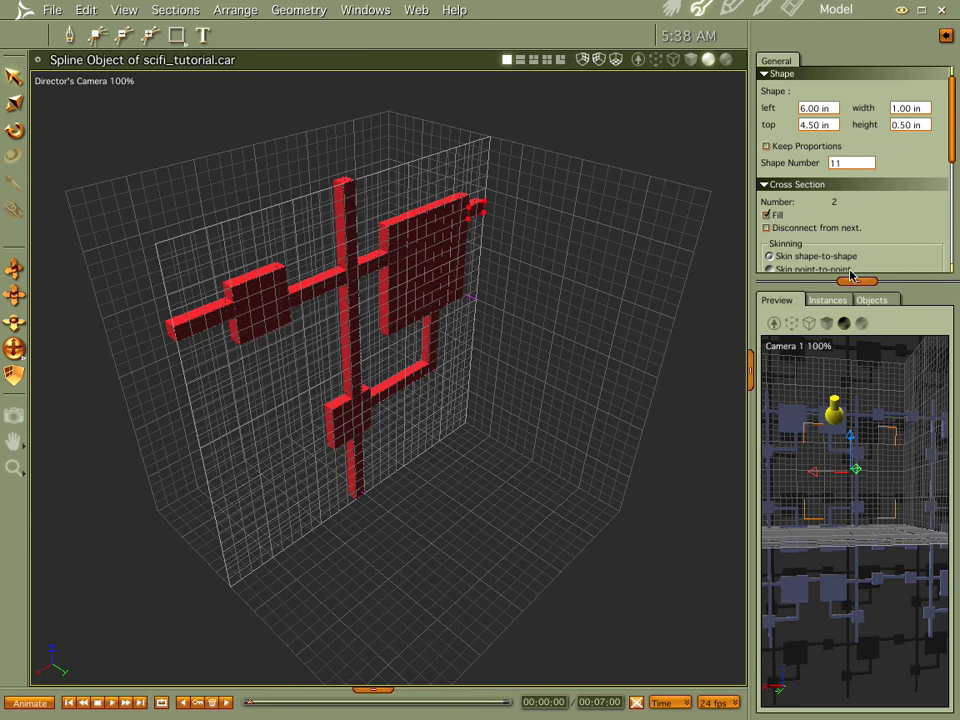
left_click_drag(851, 280, 851, 453)
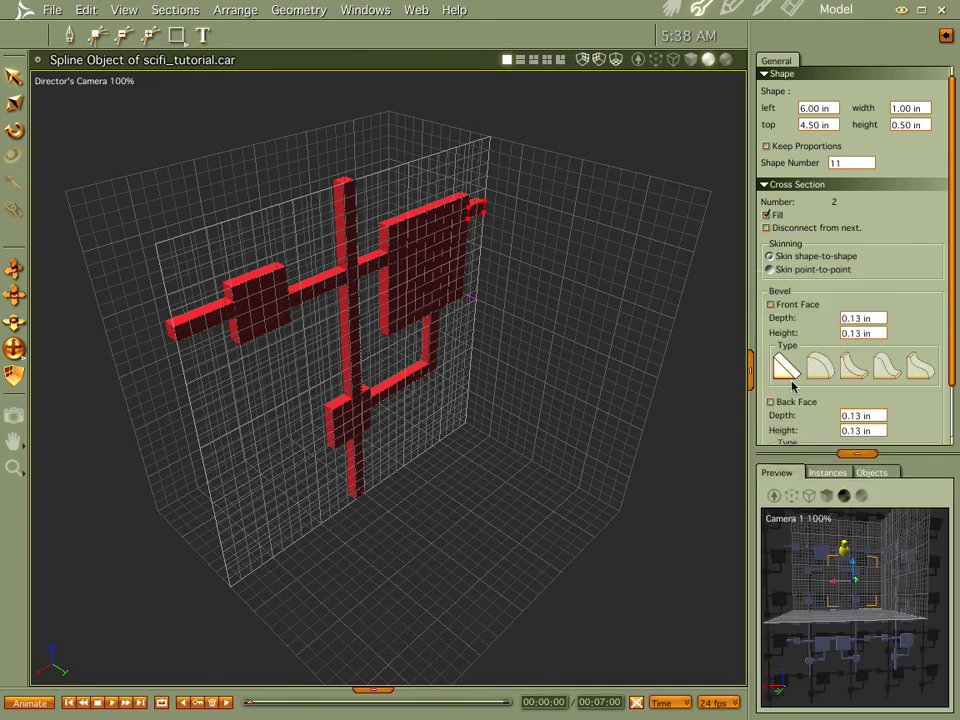
left_click(820, 370)
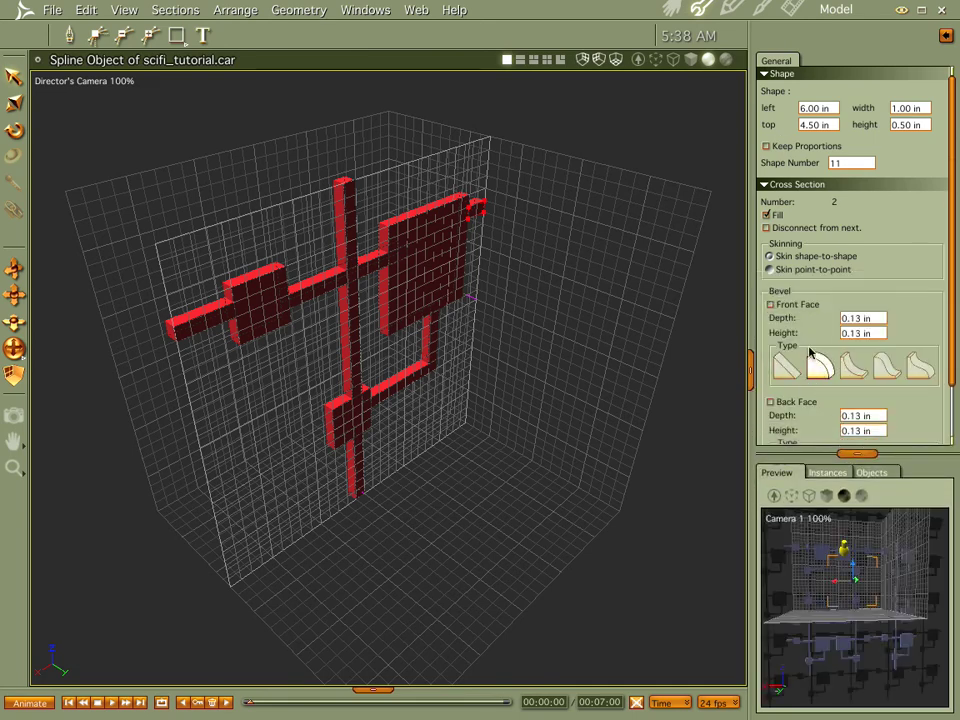
left_click(771, 305)
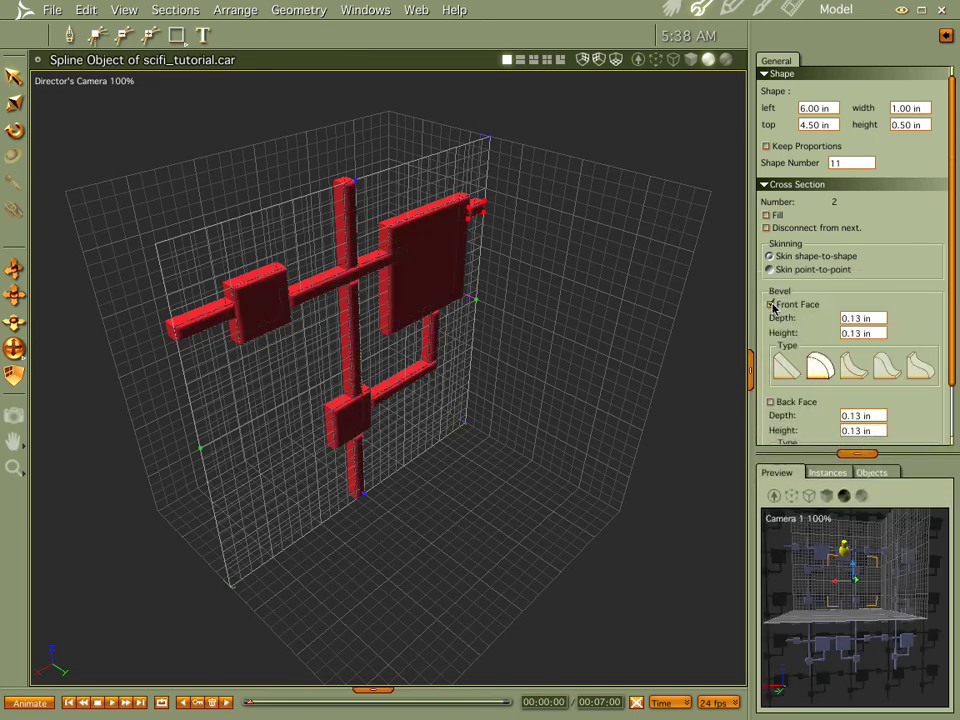
left_click(668, 8)
left_click(793, 8)
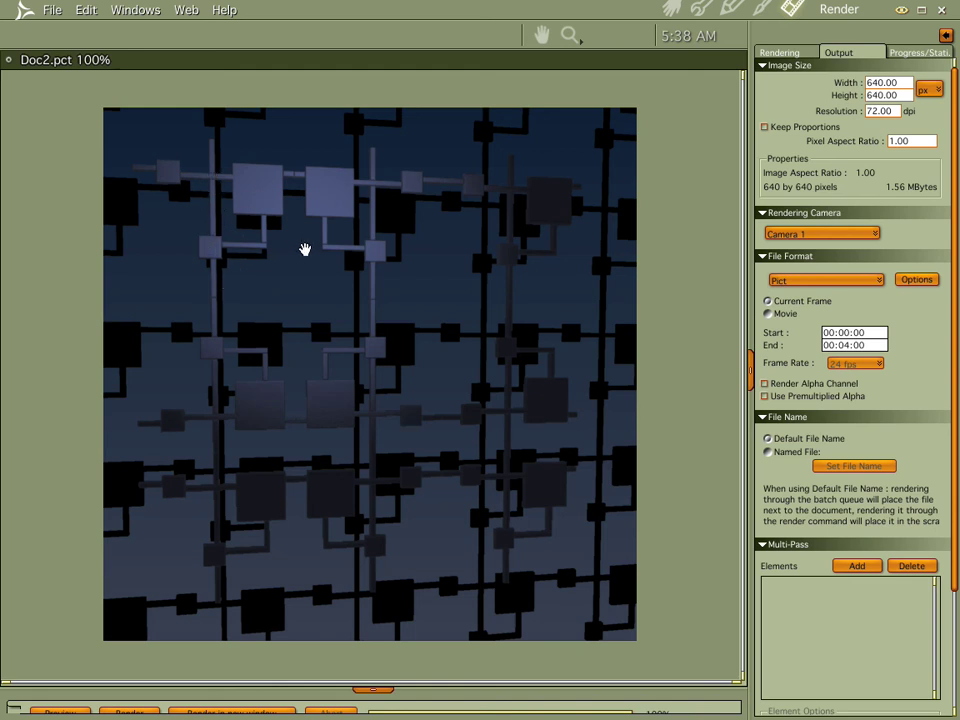
- Return to the 3D view, zoom in, and render again from Camera 1
left_click(670, 9)
scroll(419, 292, "up", 10)
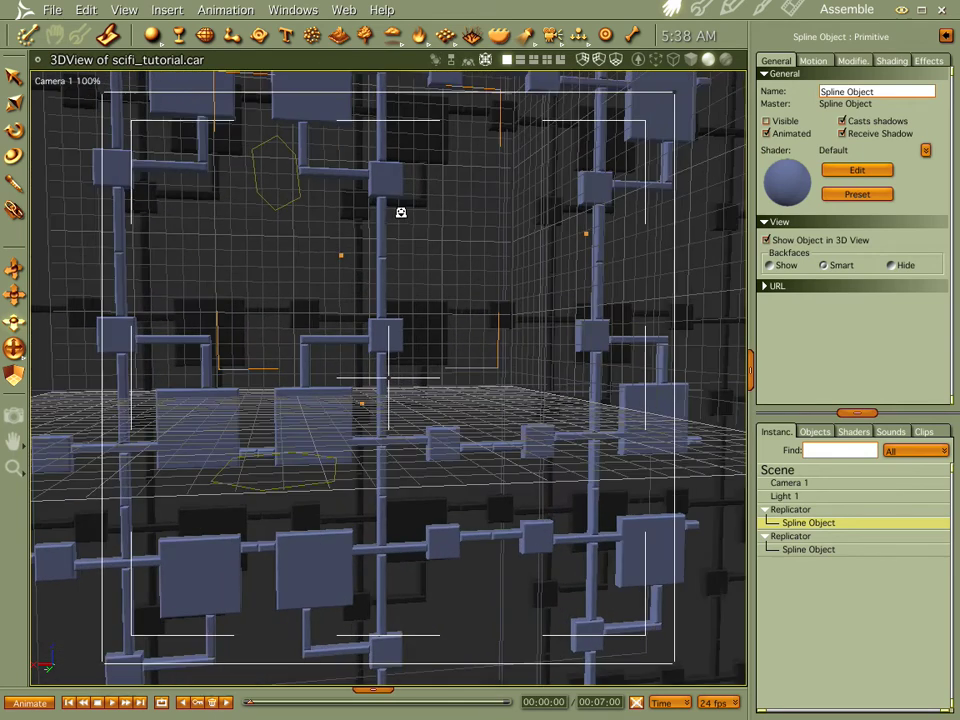
key("ctrl+r")
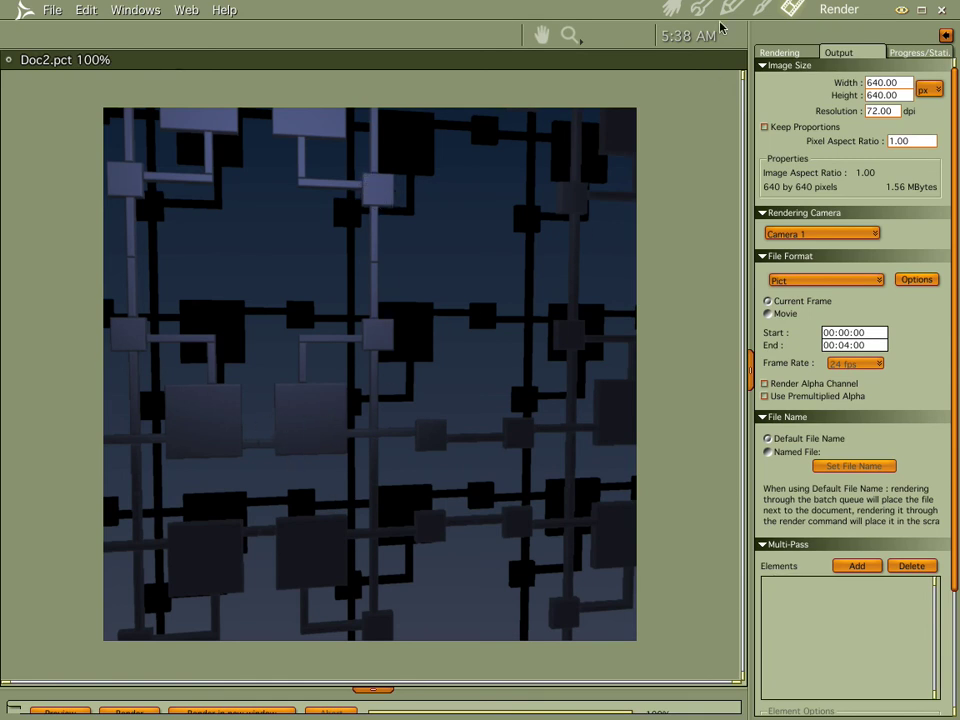
left_click(669, 10)
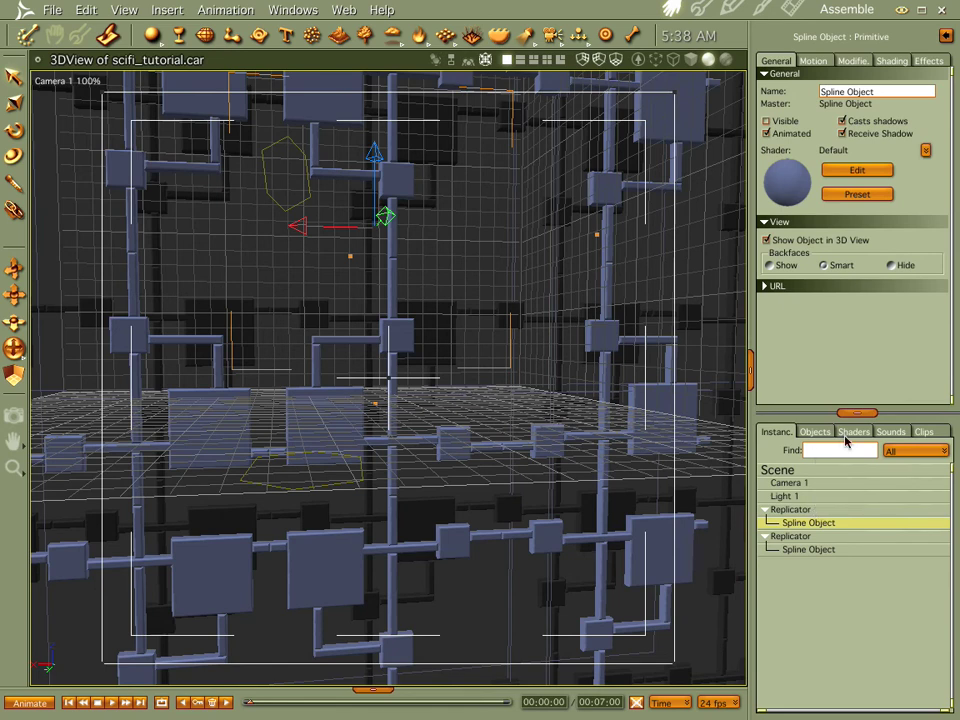
- Open the Spline Object's shared master and turn the view to face the panel straight on
double_click(801, 523)
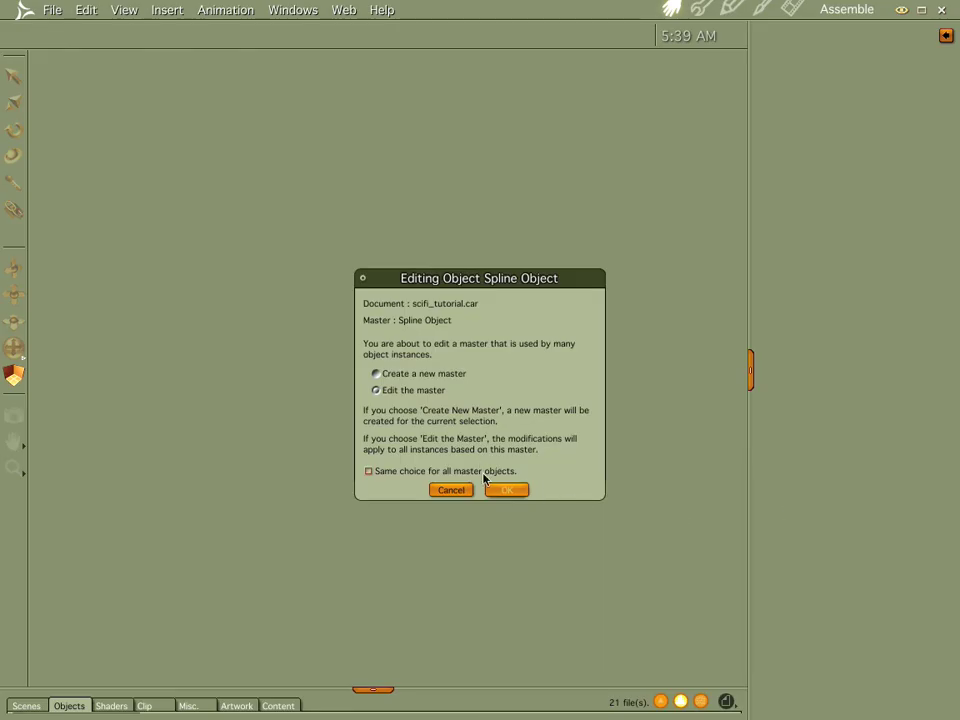
left_click(452, 490)
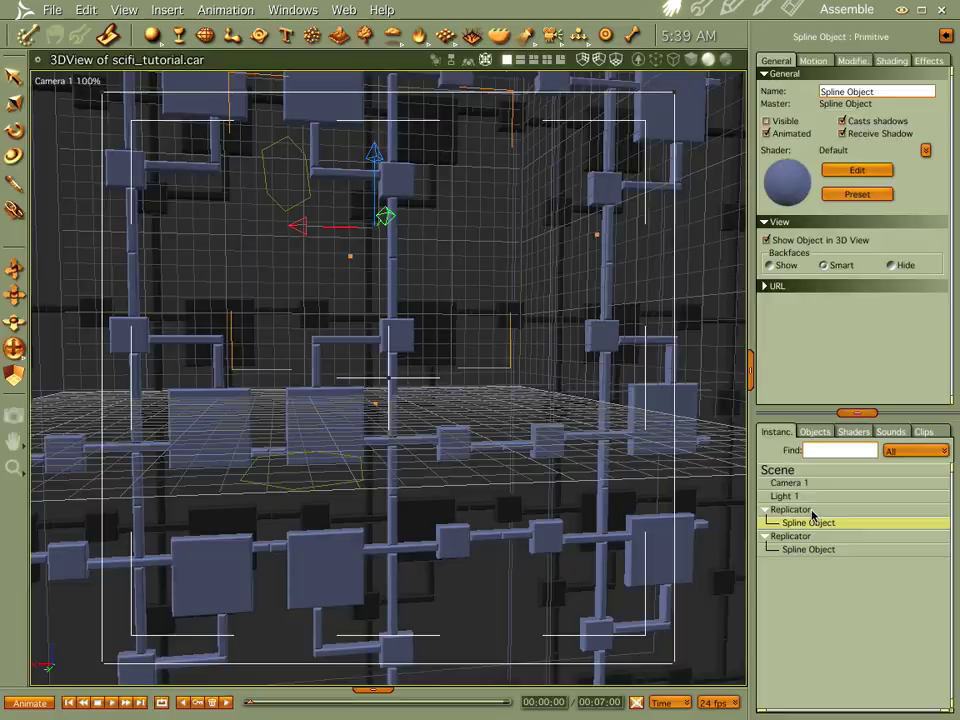
double_click(806, 523)
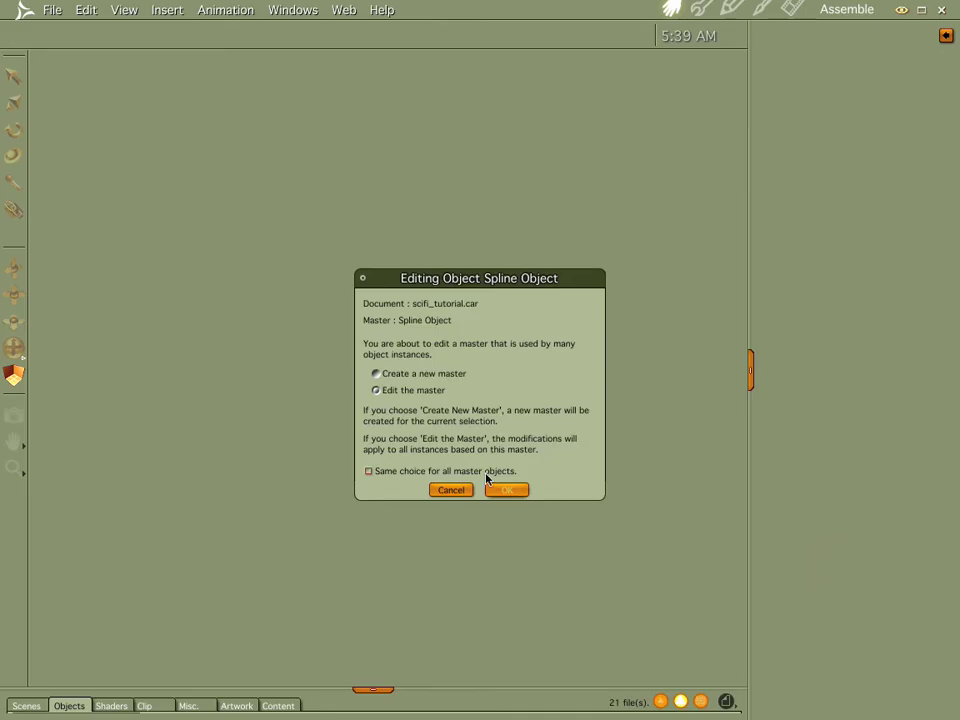
left_click(521, 491)
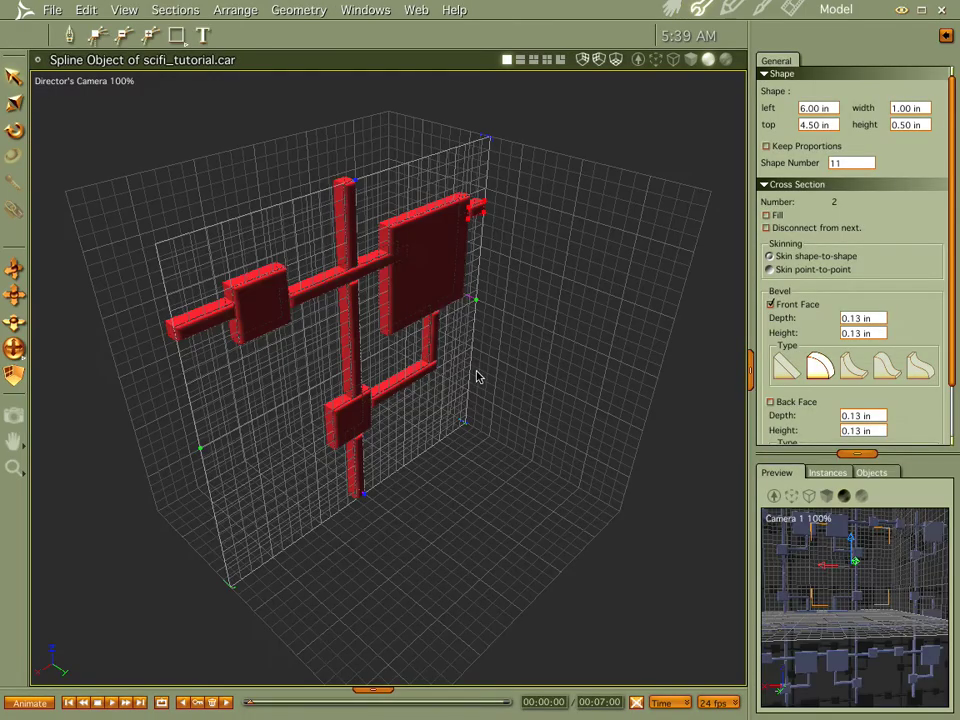
left_click_drag(476, 376, 403, 331)
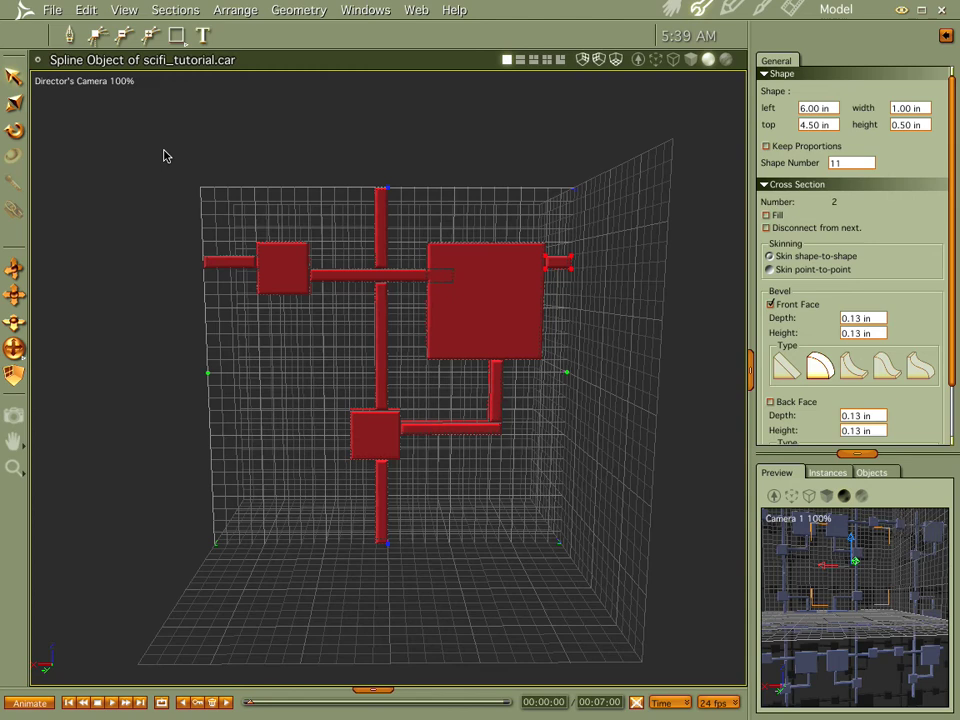
- Select the outer square outline on the previous cross section and arm the rectangle tool
left_click_drag(164, 155, 631, 585)
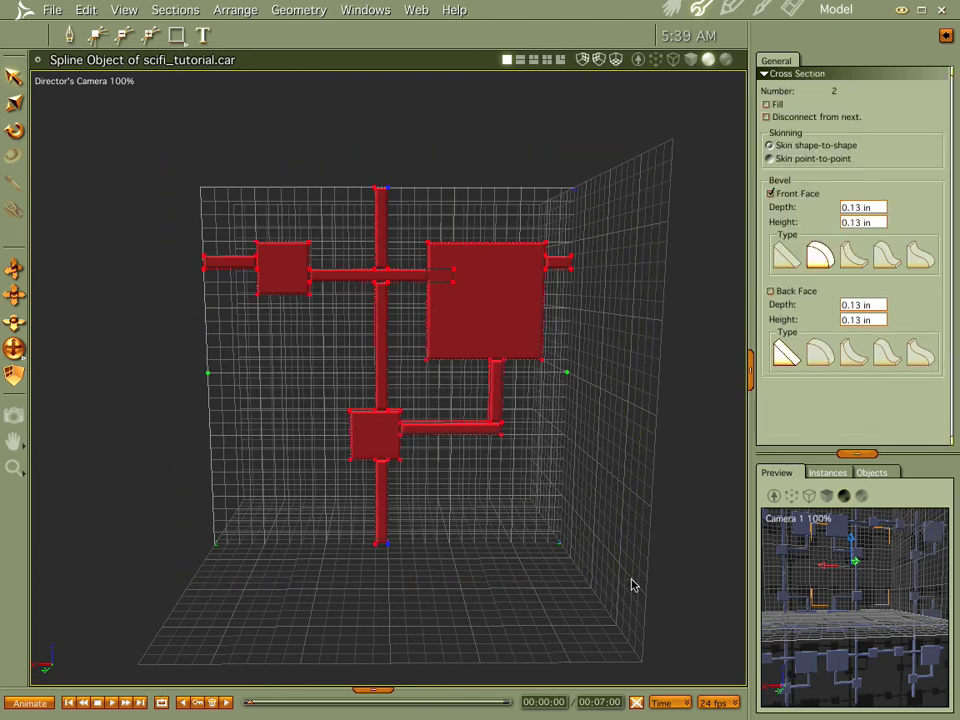
left_click(631, 585)
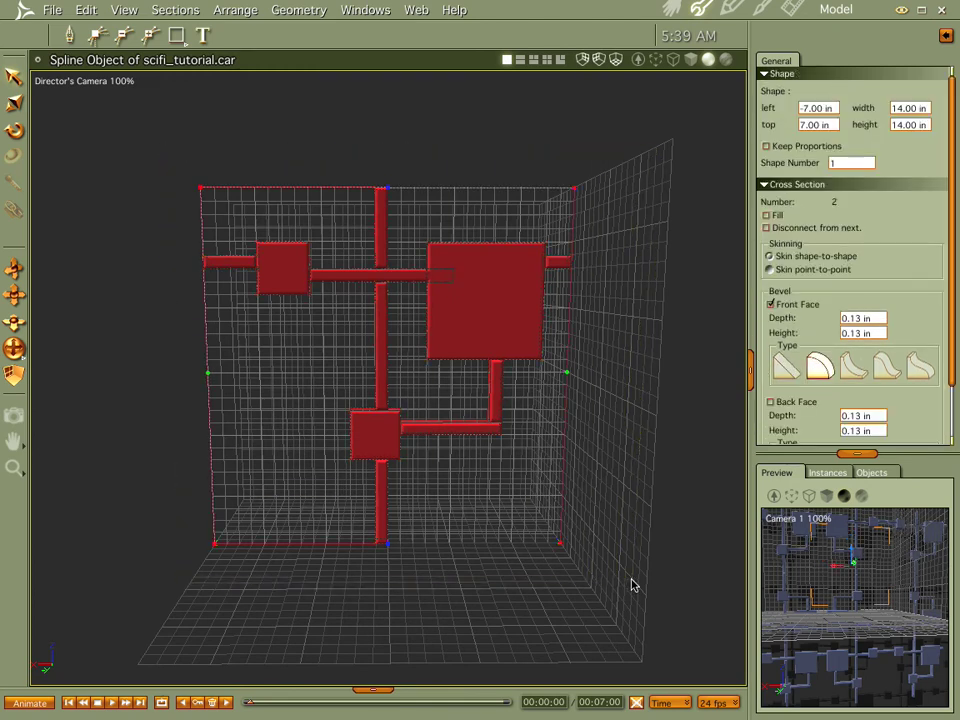
left_click(165, 11)
left_click(185, 66)
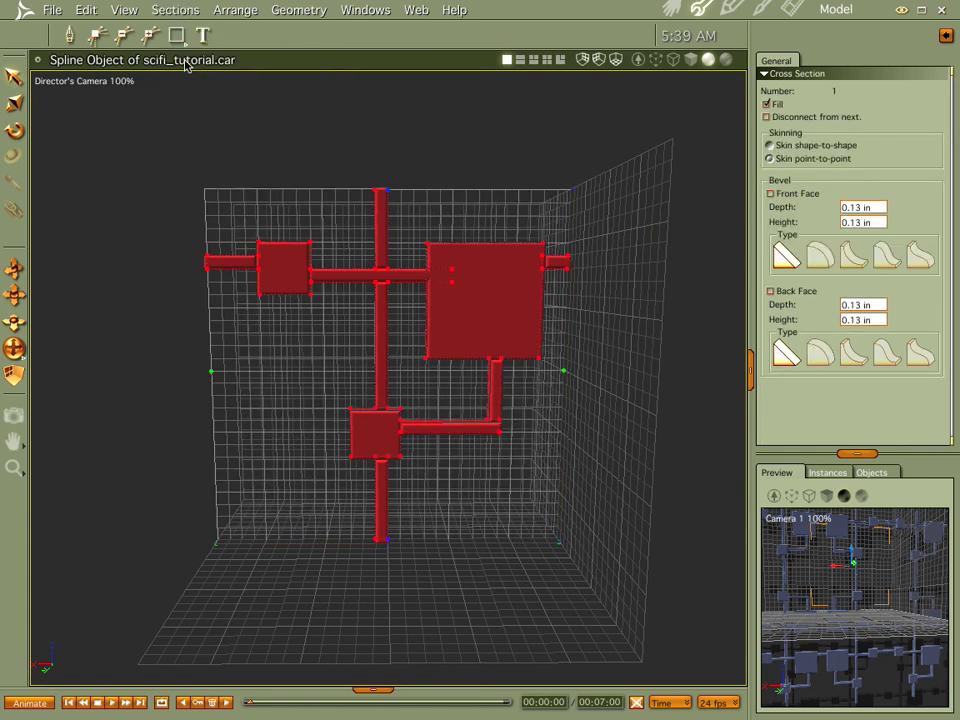
key("ctrl+z")
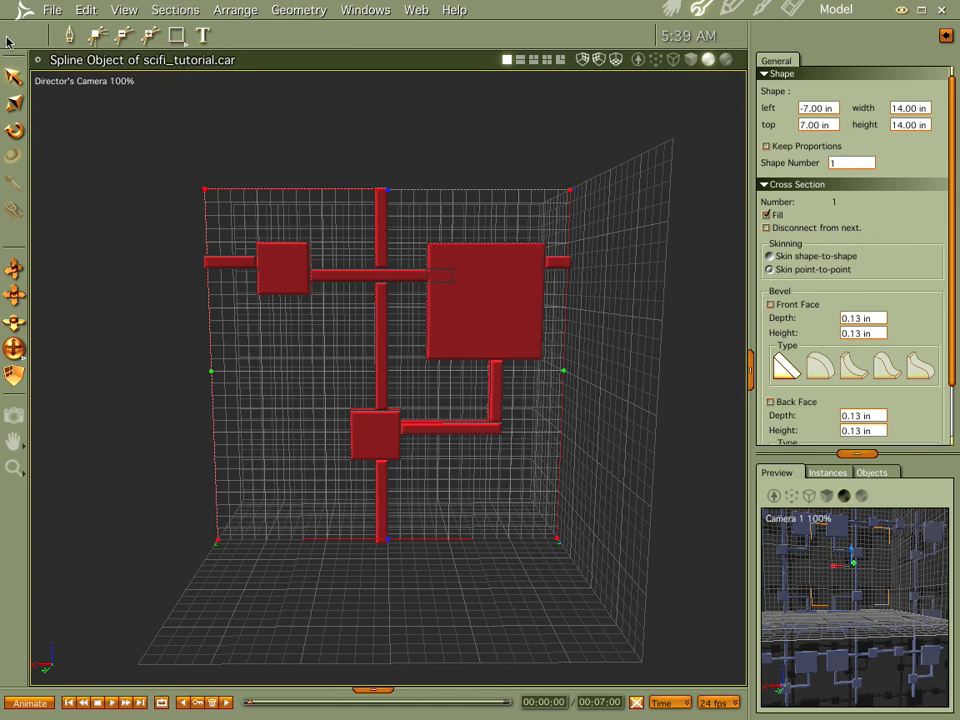
left_click(178, 37)
- On the next cross section, draw a rounded-rectangle inset with 0.62 in corners over the large square
middle_click_drag(313, 381, 392, 418)
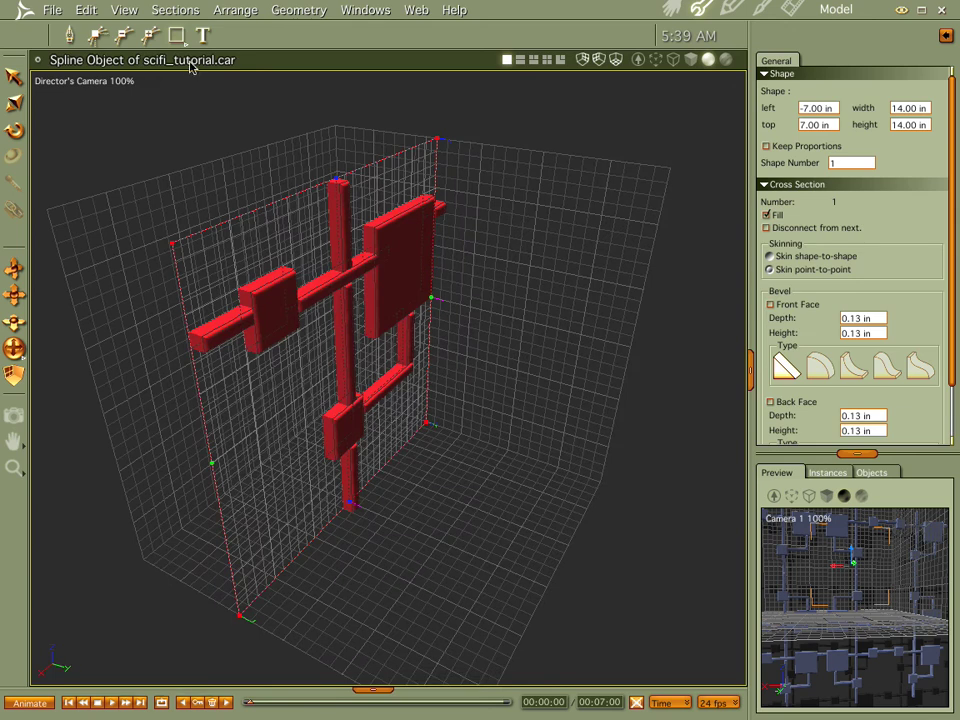
left_click(180, 12)
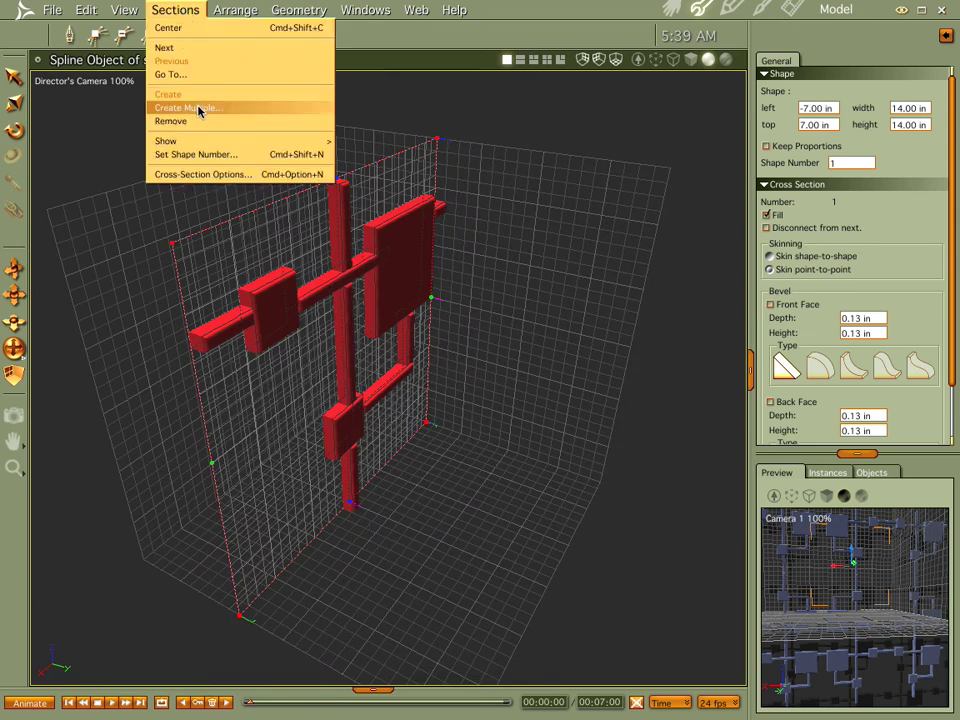
left_click(172, 47)
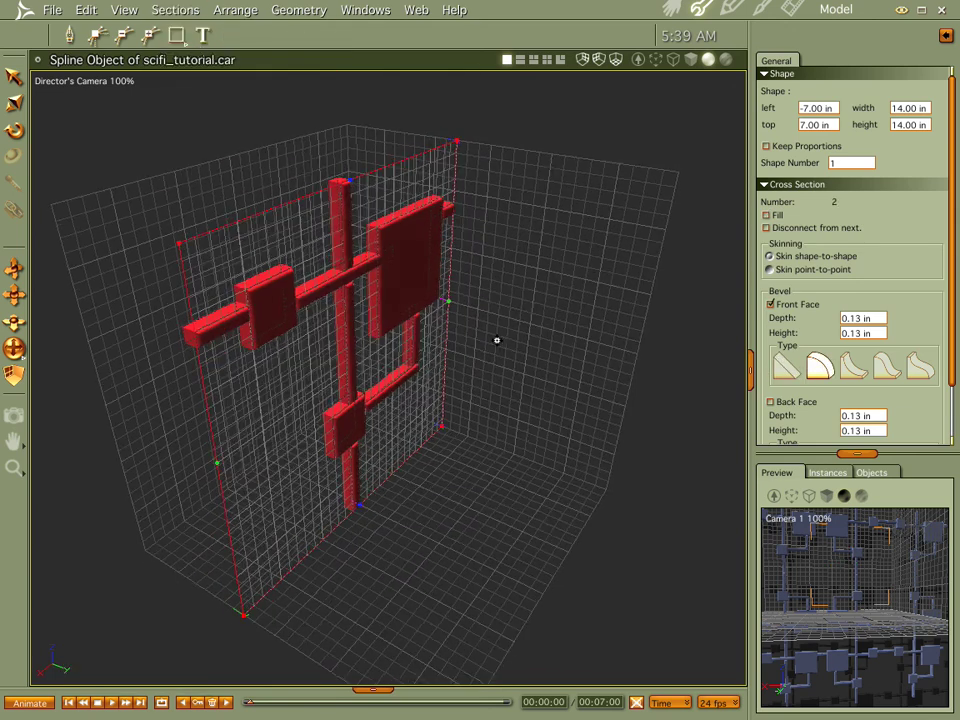
left_click(178, 36)
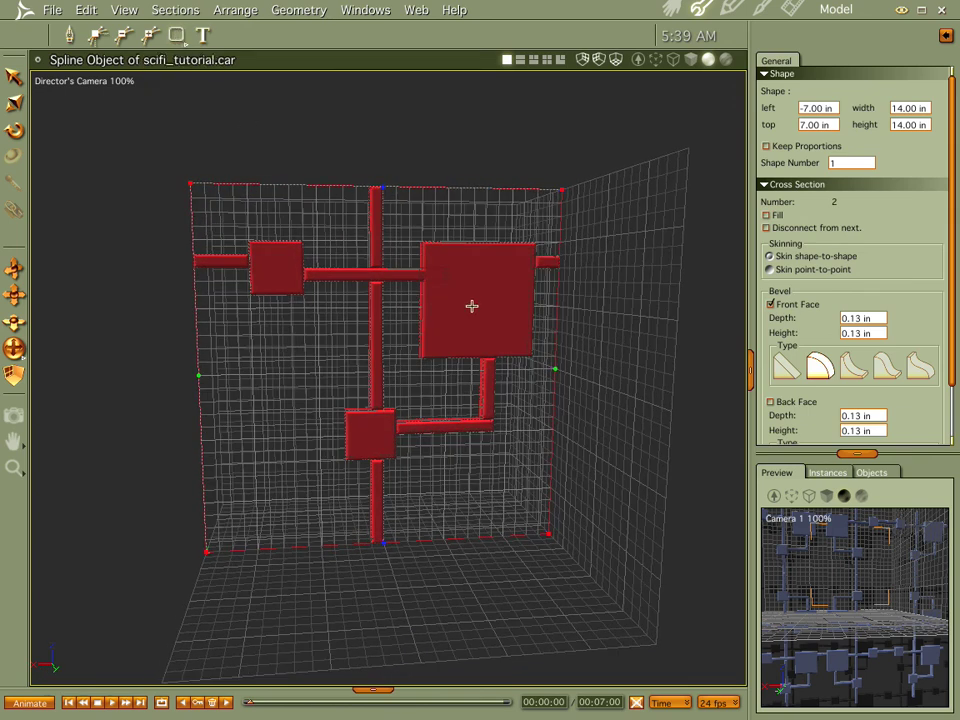
left_click_drag(450, 271, 497, 331)
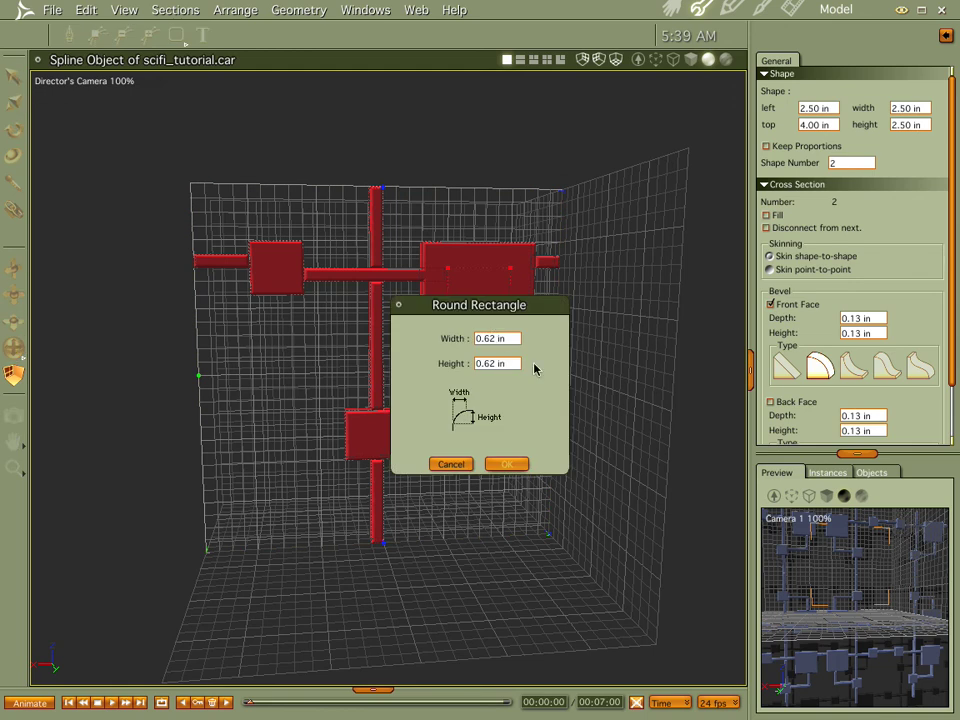
left_click(507, 464)
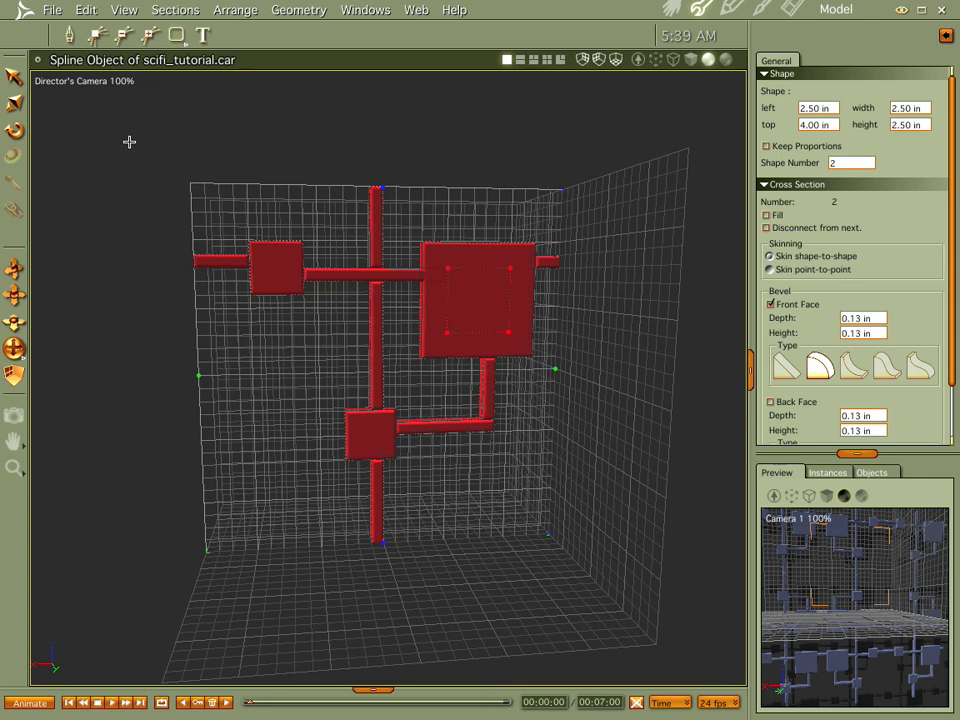
- Centre the inset within the large square and return to the tiled scene
left_click(675, 512)
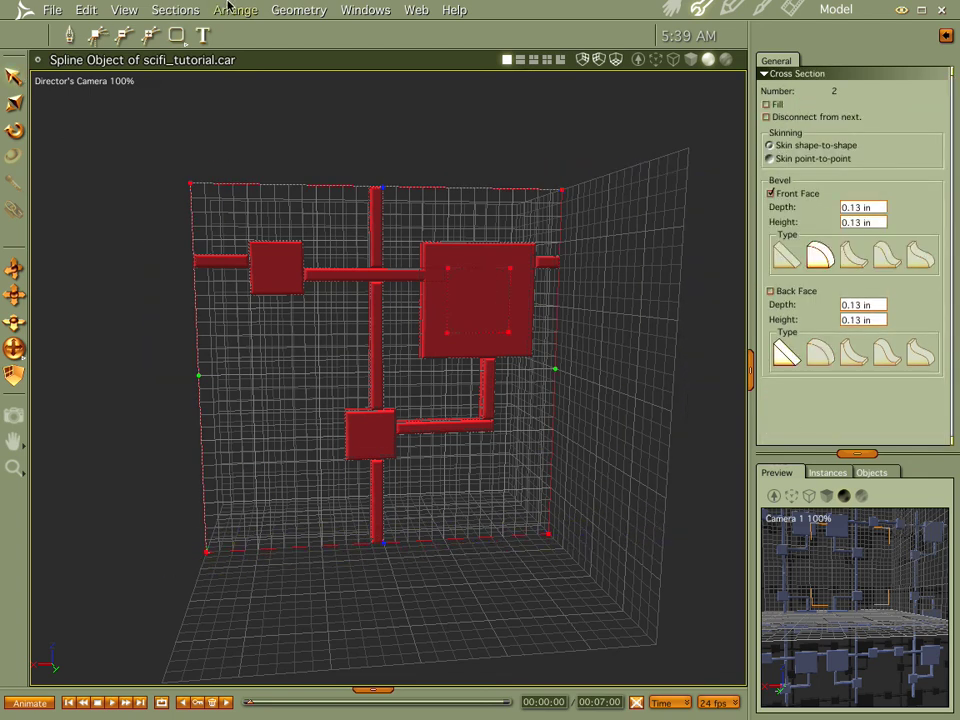
left_click(226, 10)
left_click(200, 67)
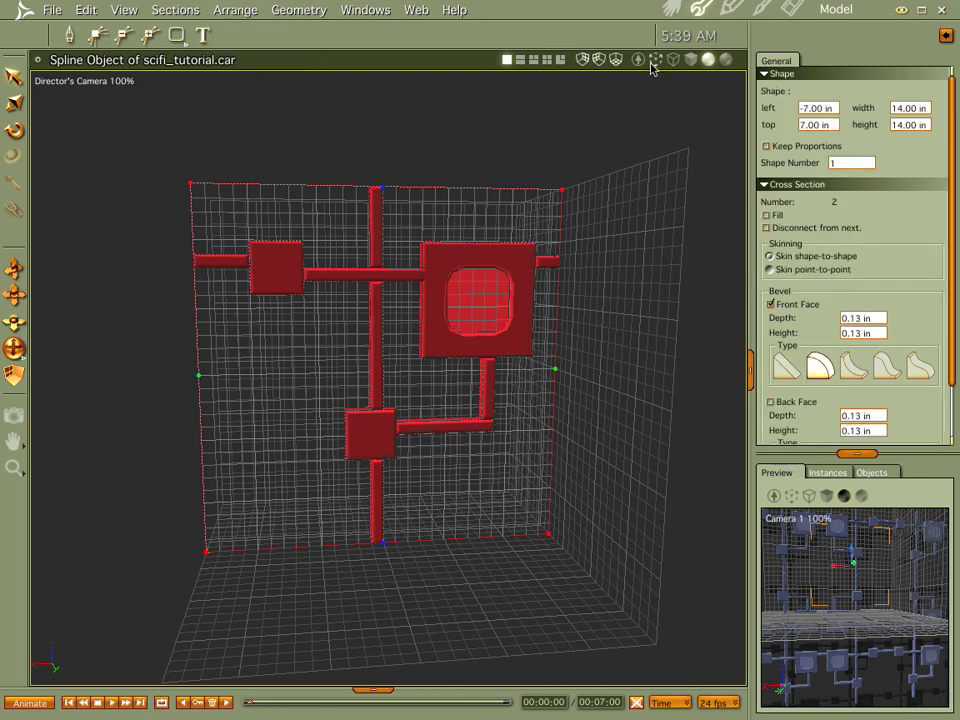
left_click(671, 8)
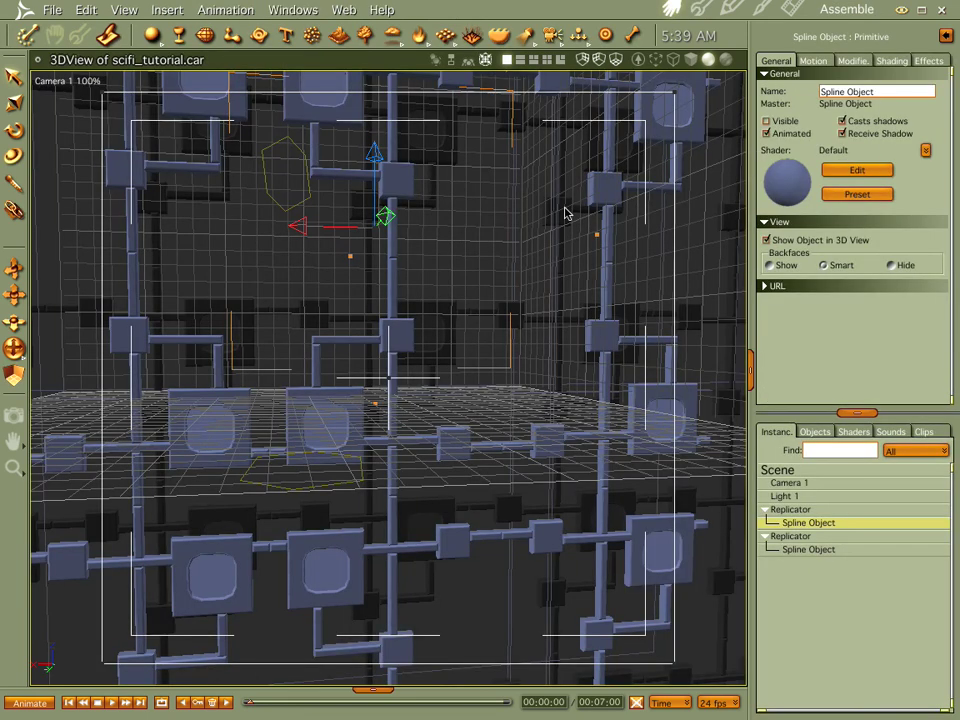
- Render the scene to check the rounded insets, then return to the 3D view
key("ctrl+r")
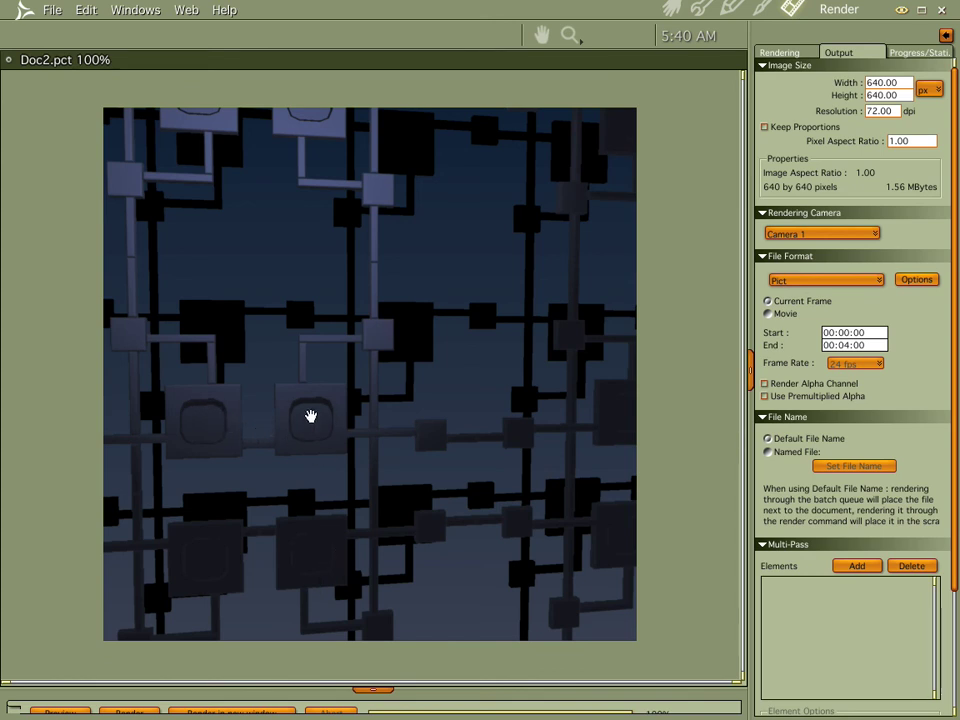
left_click(671, 9)
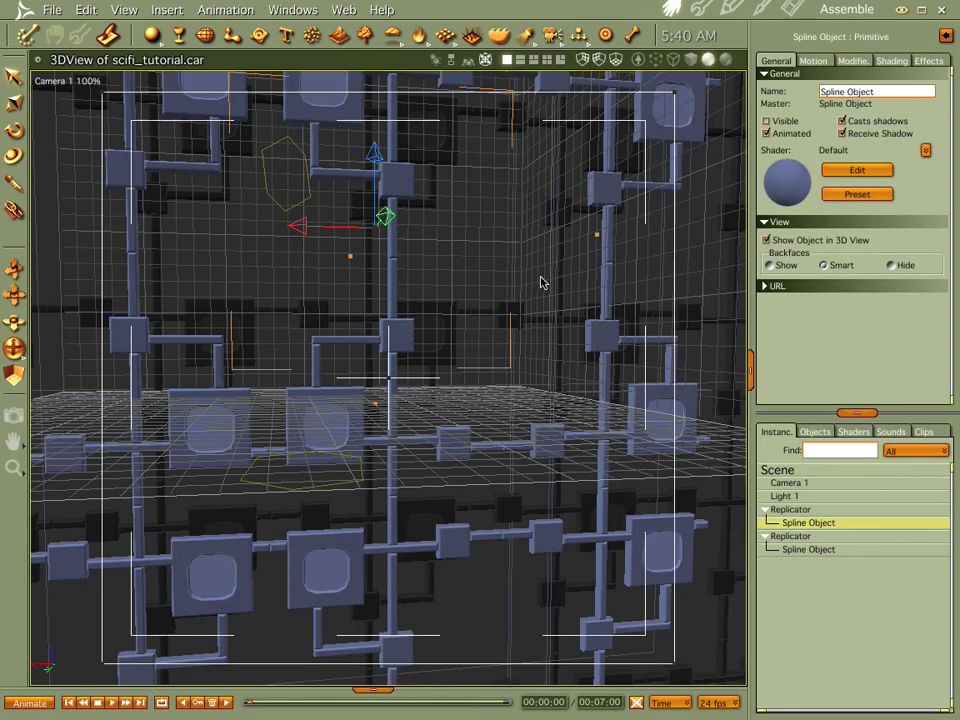
- Reopen the panel's shared master and undo the rounded inset shape
left_click(702, 10)
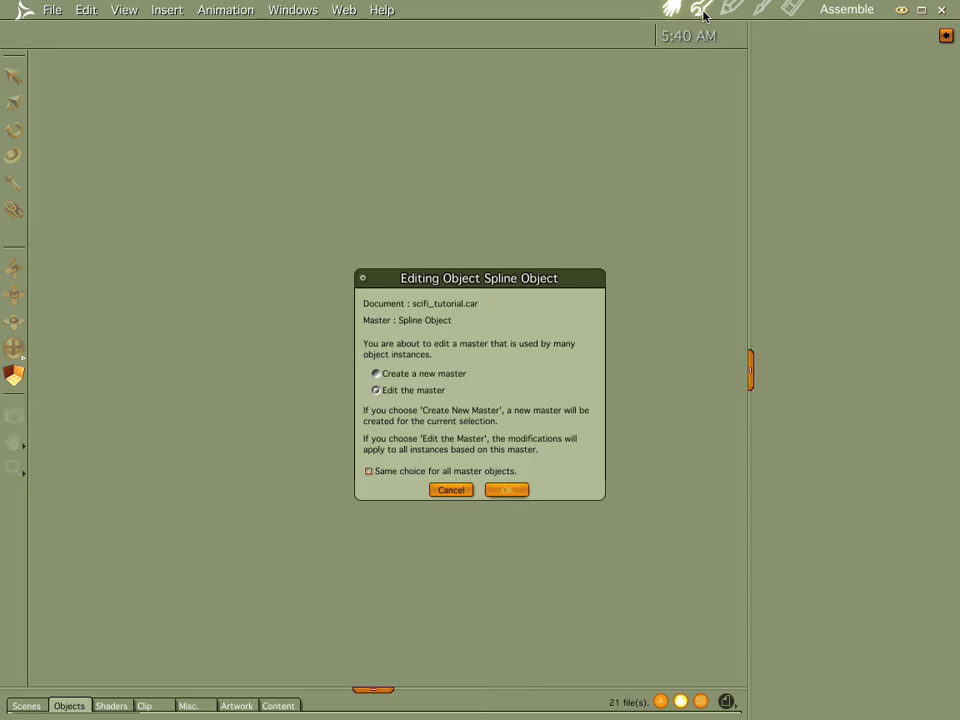
left_click(520, 489)
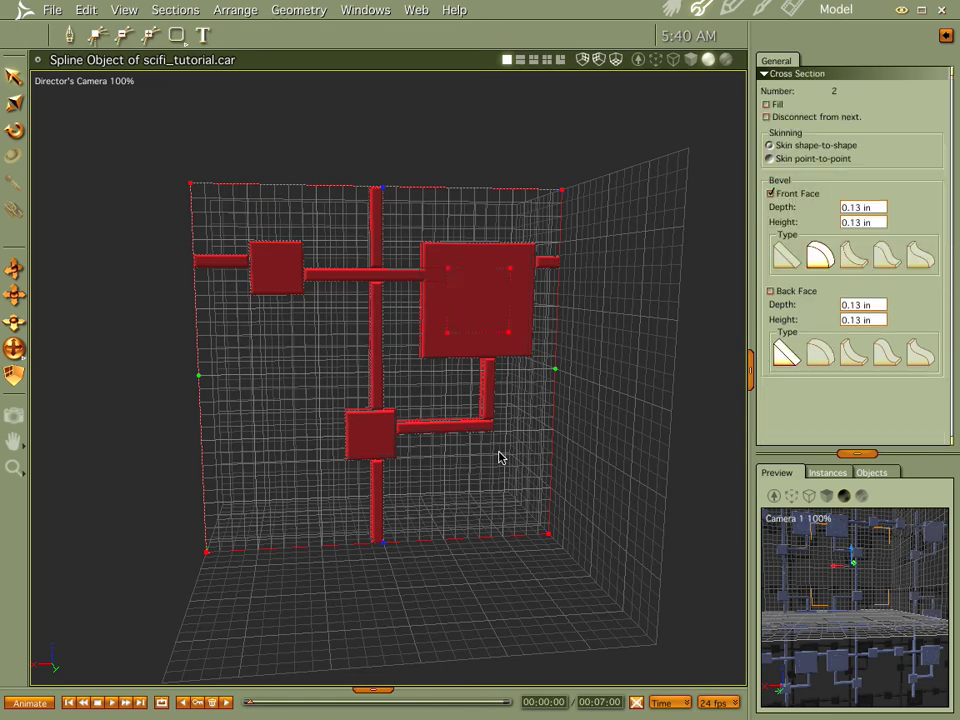
left_click(515, 277)
left_click(486, 294)
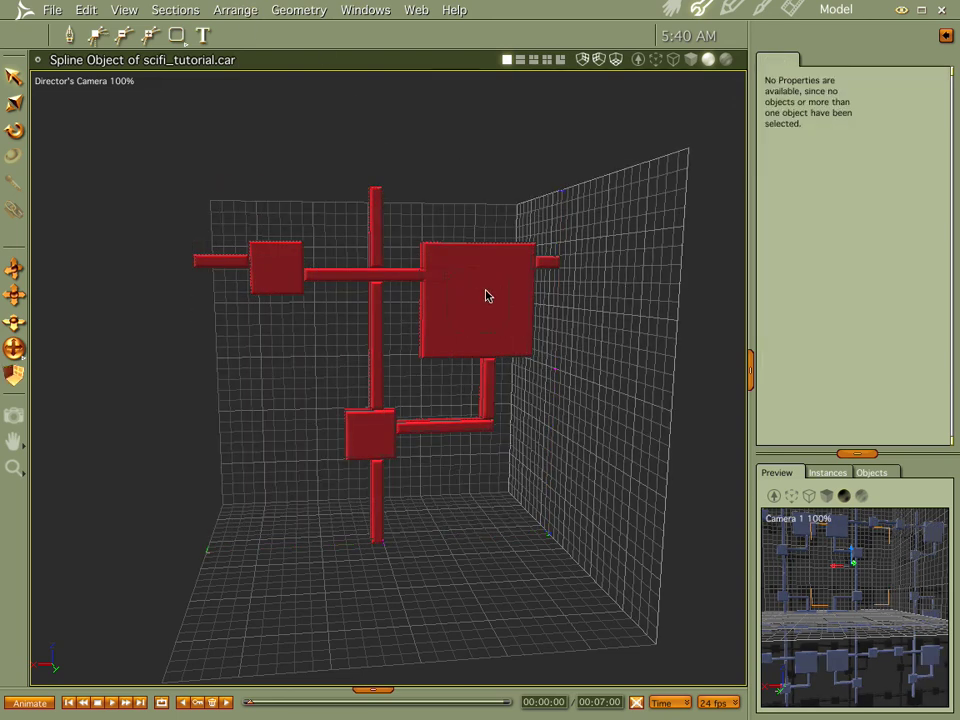
left_click(488, 317)
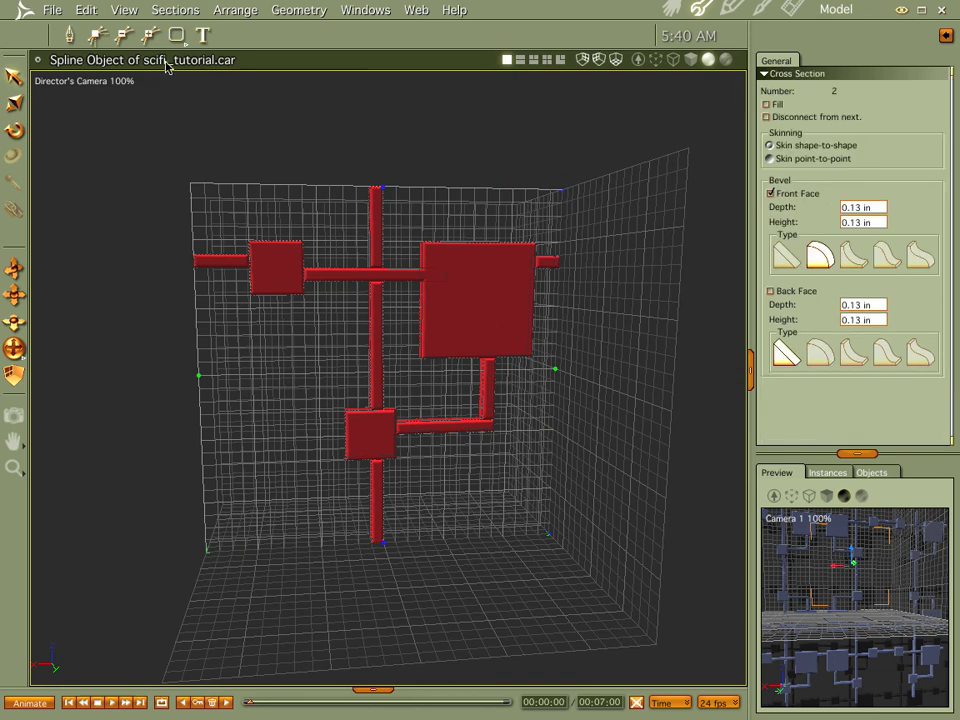
- Draw a plain square inside the large square and combine them as a compound hole
left_click_drag(176, 35, 173, 82)
mouse_move(449, 267)
left_mouse_down()
mouse_move(459, 294)
mouse_move(505, 332)
left_mouse_up()
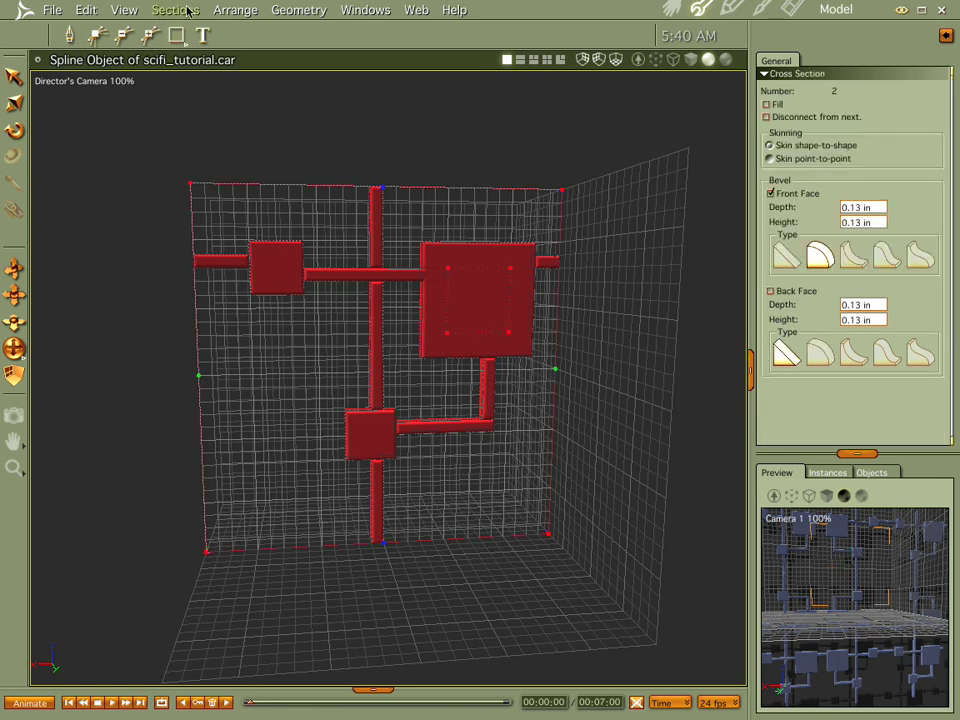
left_click(247, 15)
left_click(252, 88)
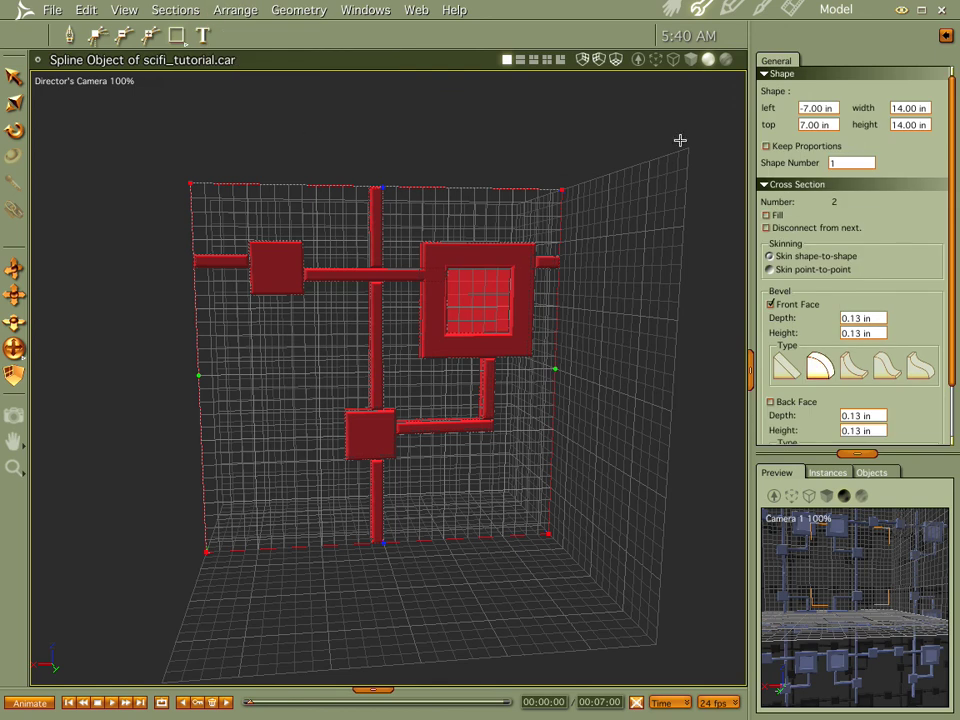
- Render the tiled panel scene to Doc2.pct to check the new square insets on the large squares
left_click(671, 9)
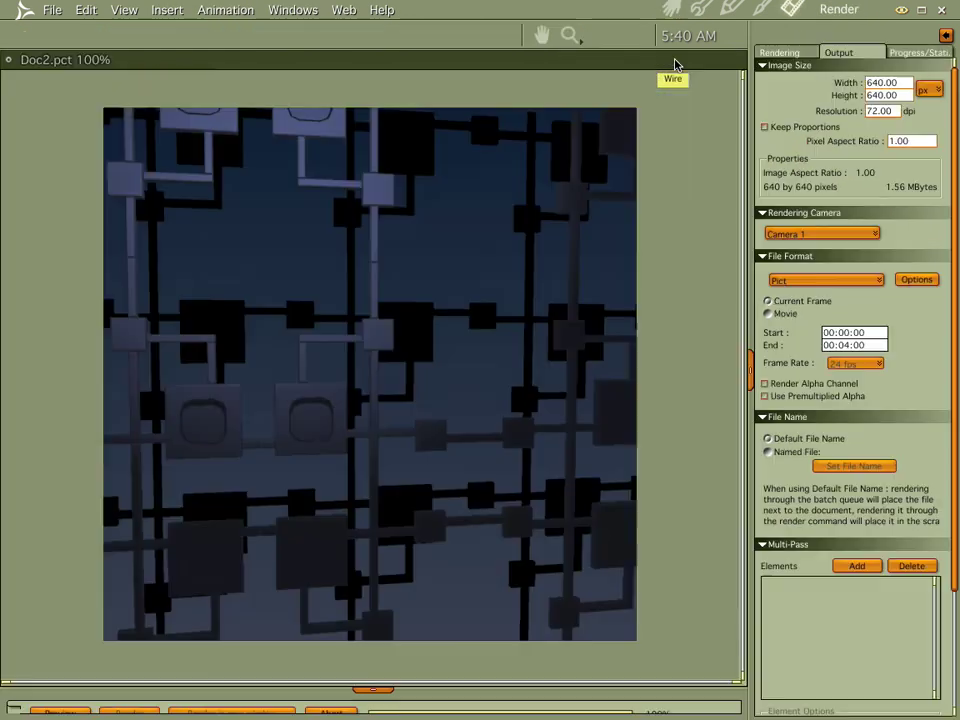